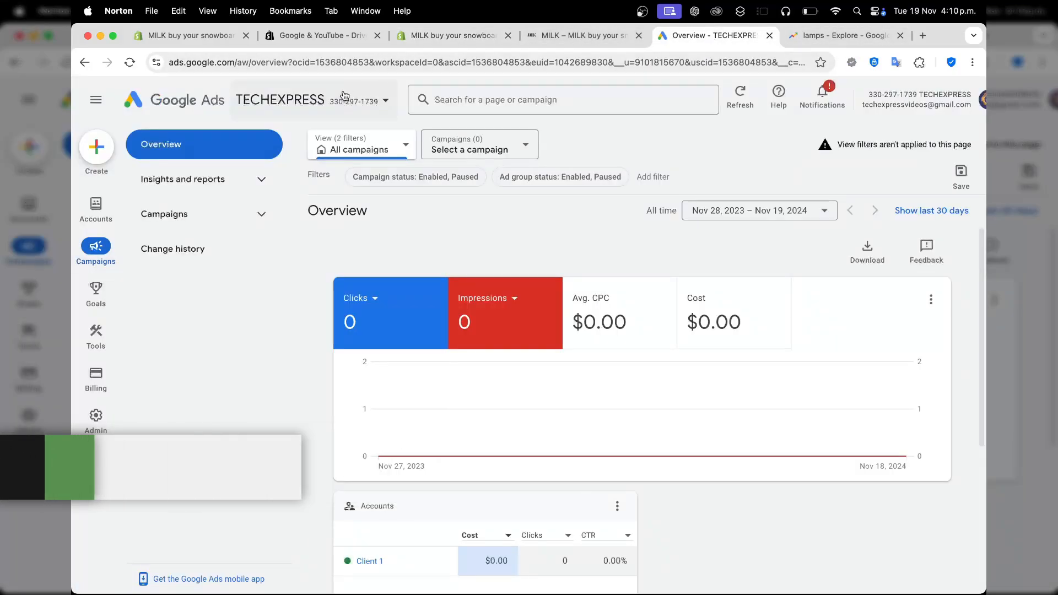
# Open the starter dashboard in Google Ads and look over the MILK storefront.
pyautogui.click(185, 180)
pyautogui.click(179, 214)
pyautogui.click(199, 318)
pyautogui.click(626, 388)
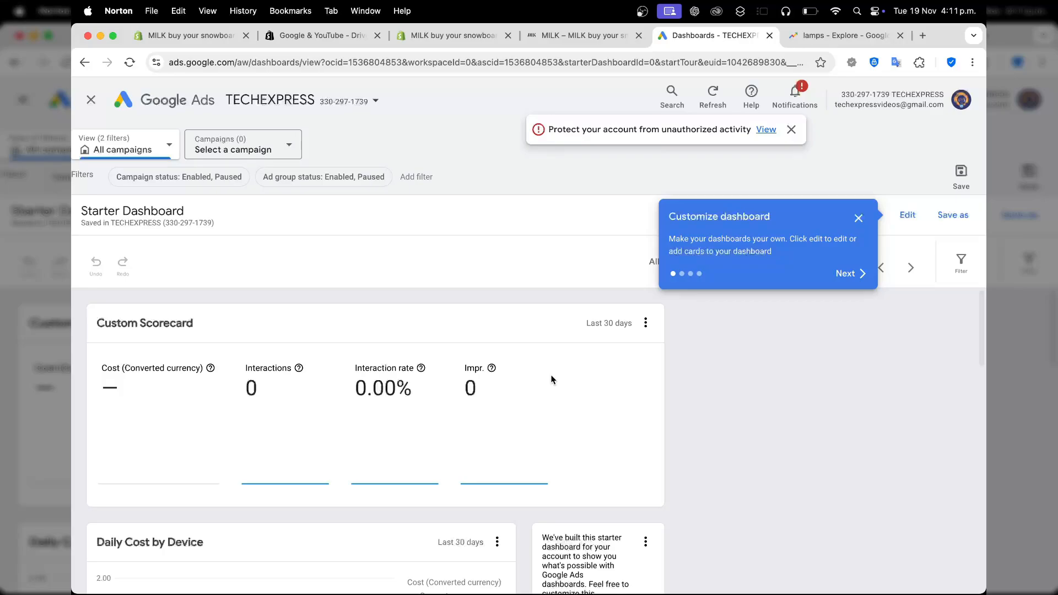
pyautogui.click(560, 35)
pyautogui.scroll(7, 534, 288)
pyautogui.scroll(-1, 407, 408)
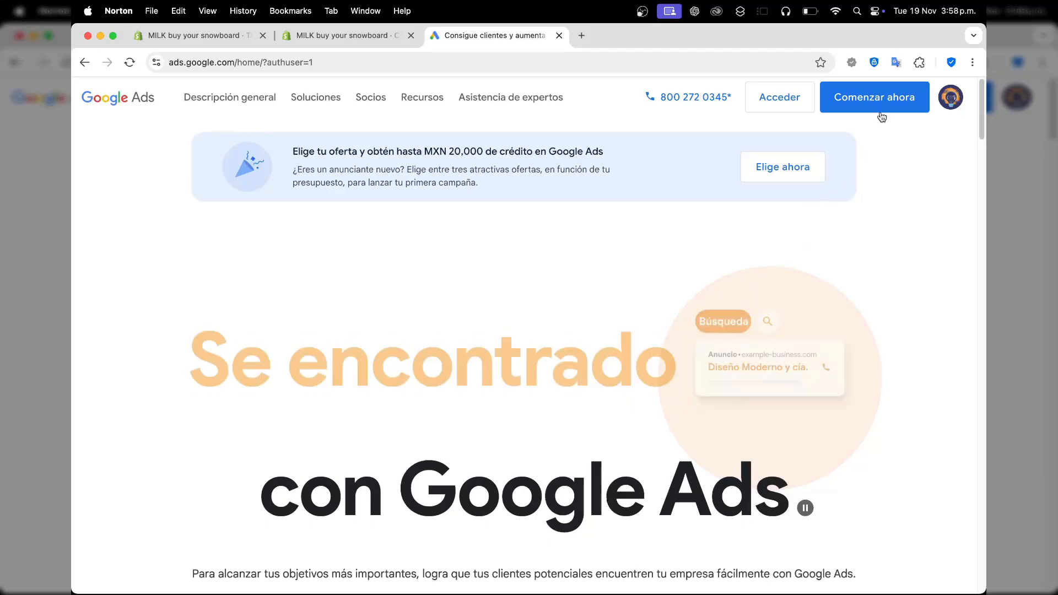
# Sign in to Google Ads as far as the account selection, and return to the Shopify admin, closing its duplicate tab.
pyautogui.click(798, 100)
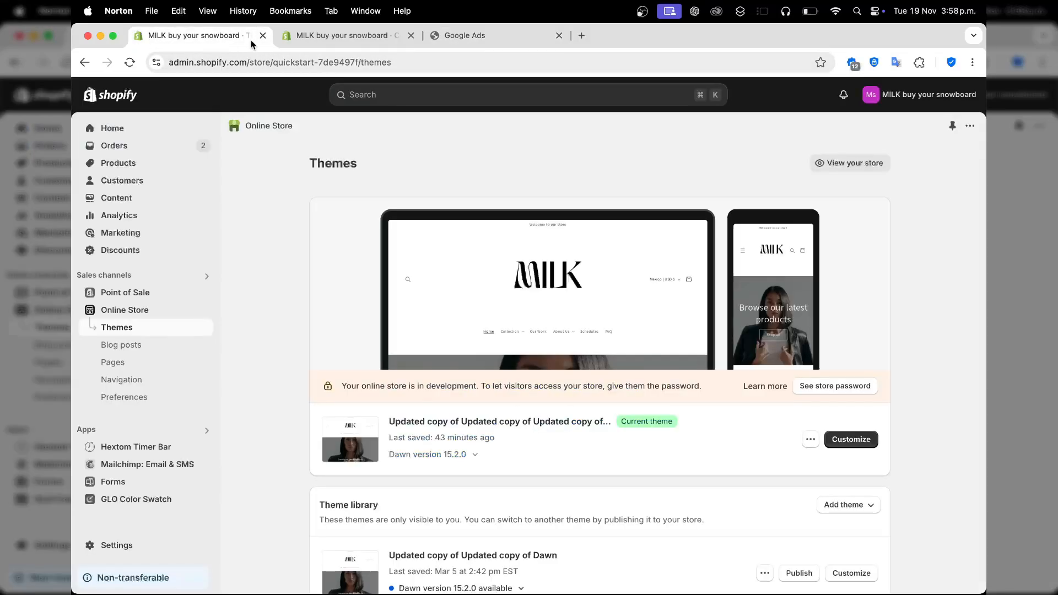
pyautogui.click(231, 36)
pyautogui.click(412, 36)
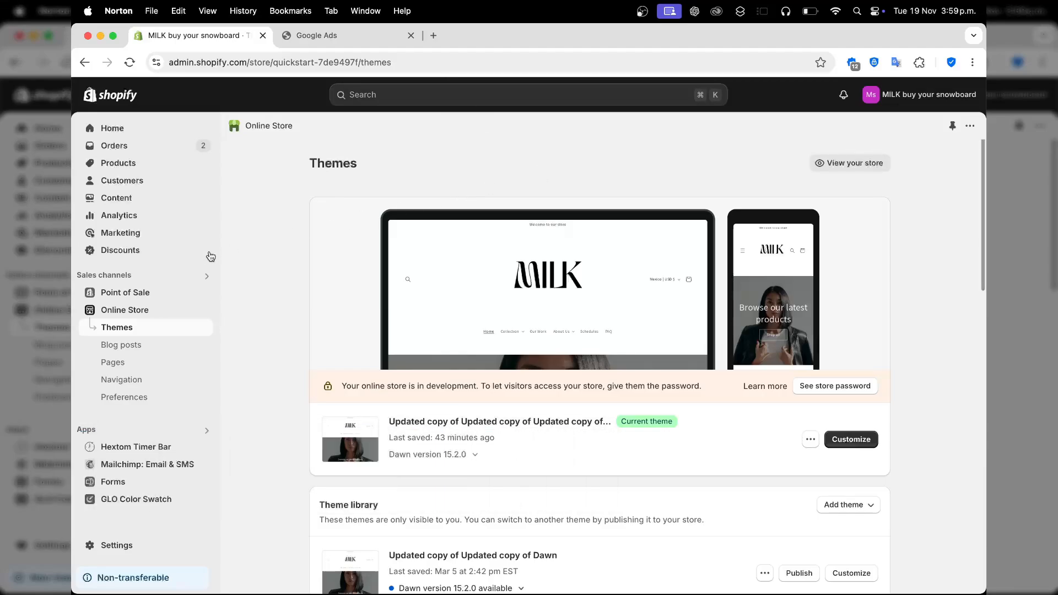
# Open the Google & YouTube sales channel in Shopify and check its setup options against the Google Ads account selection.
pyautogui.click(135, 273)
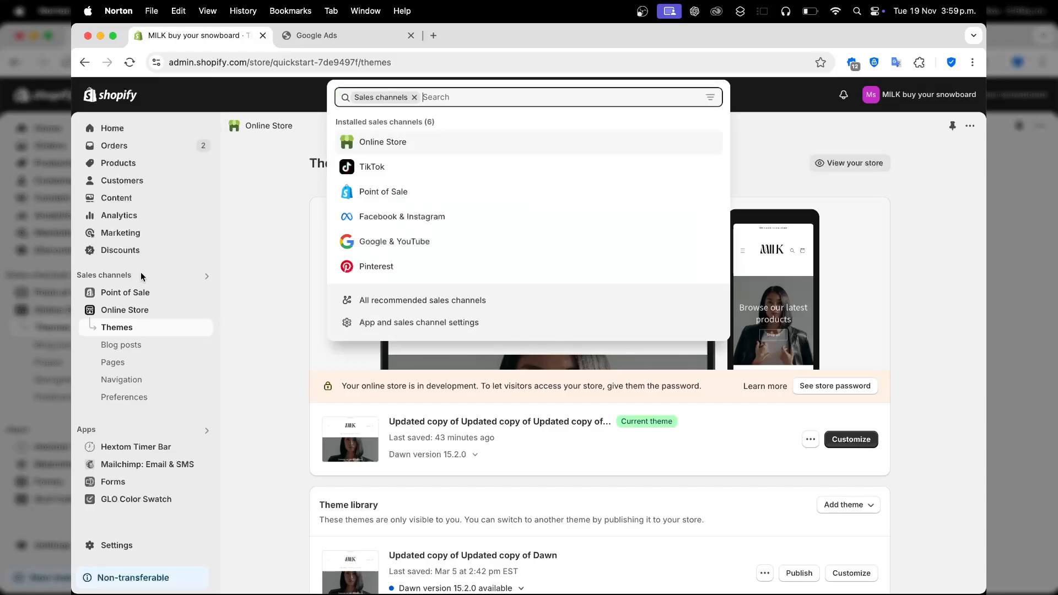
pyautogui.click(463, 240)
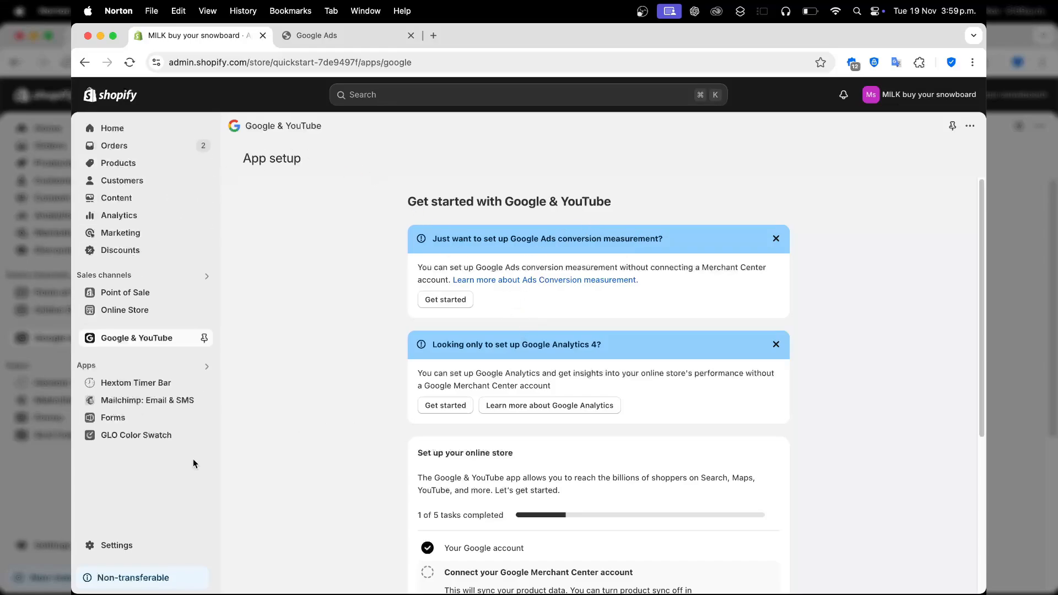
pyautogui.click(342, 34)
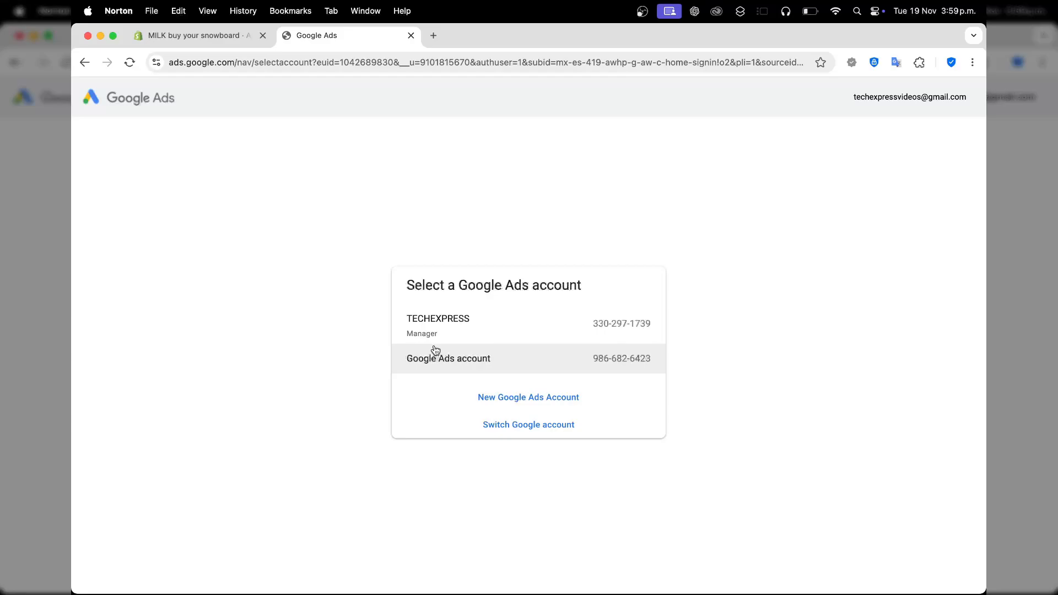
pyautogui.click(215, 35)
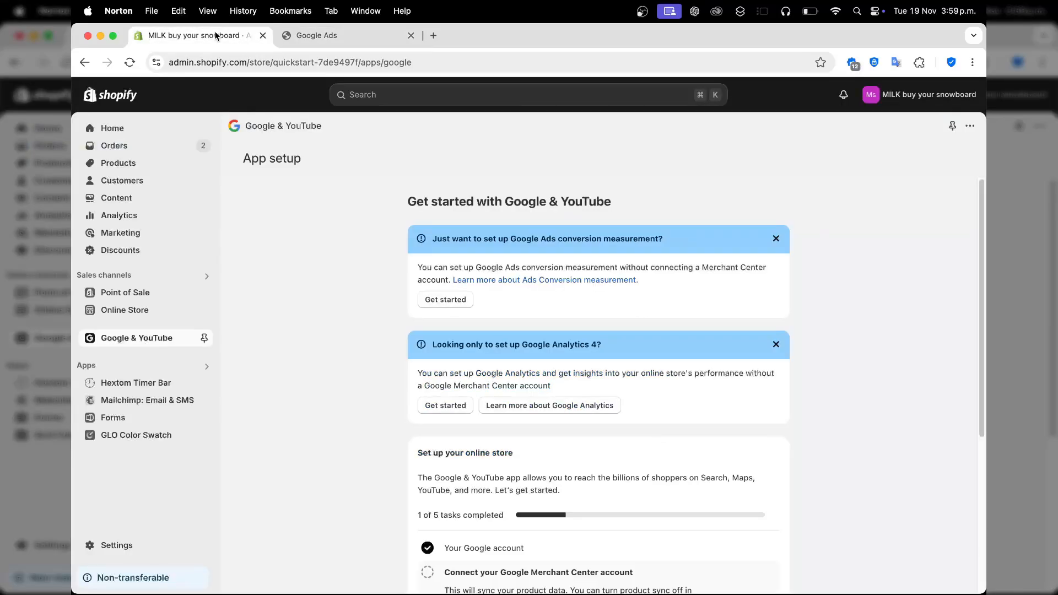
pyautogui.click(446, 304)
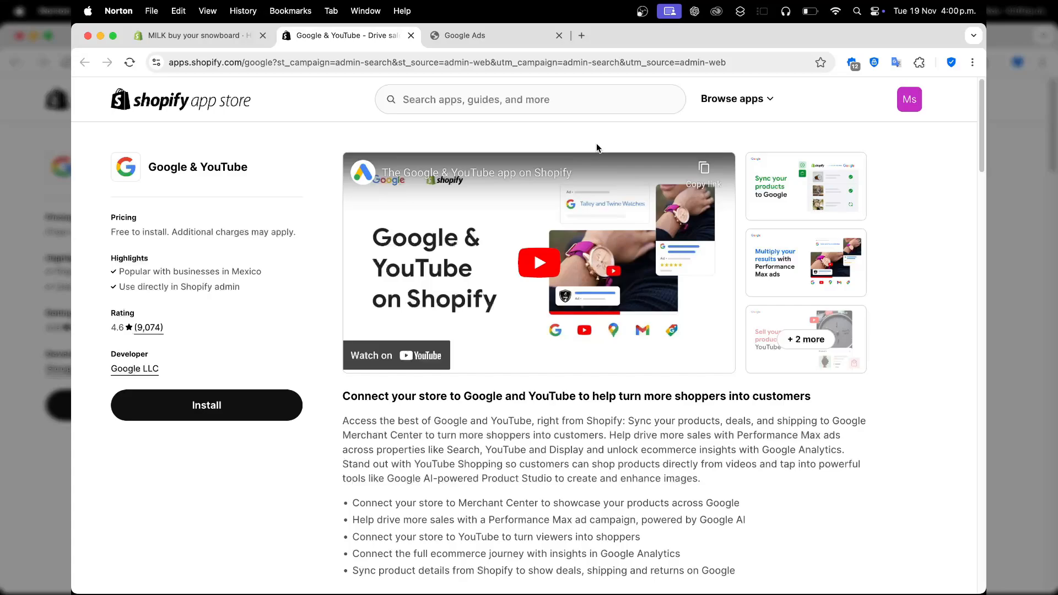
# Install the Google & YouTube app from the Shopify App Store and pin it to the sales channels.
pyautogui.click(218, 418)
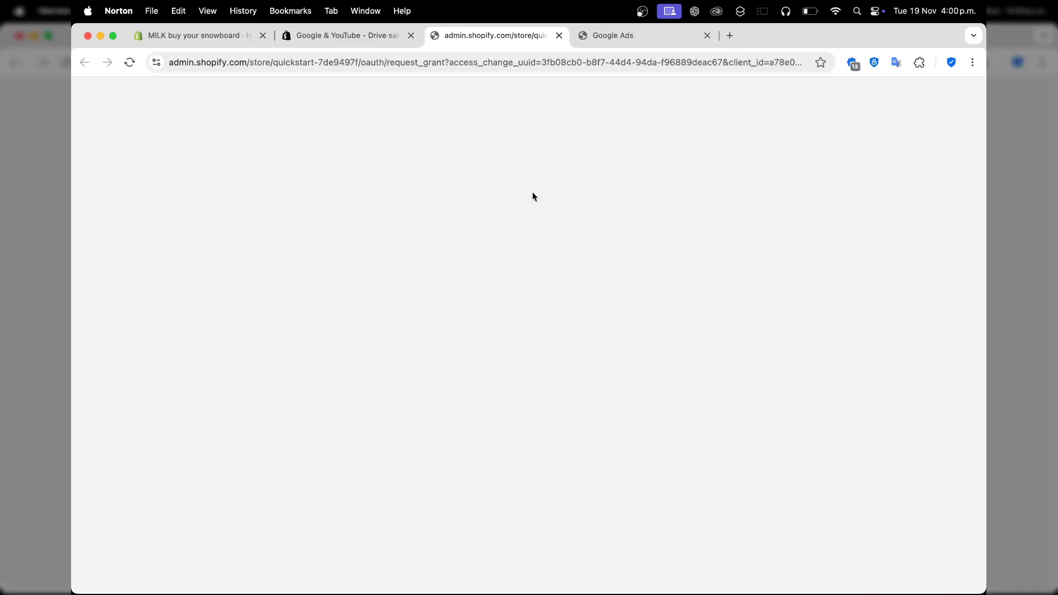
pyautogui.click(760, 381)
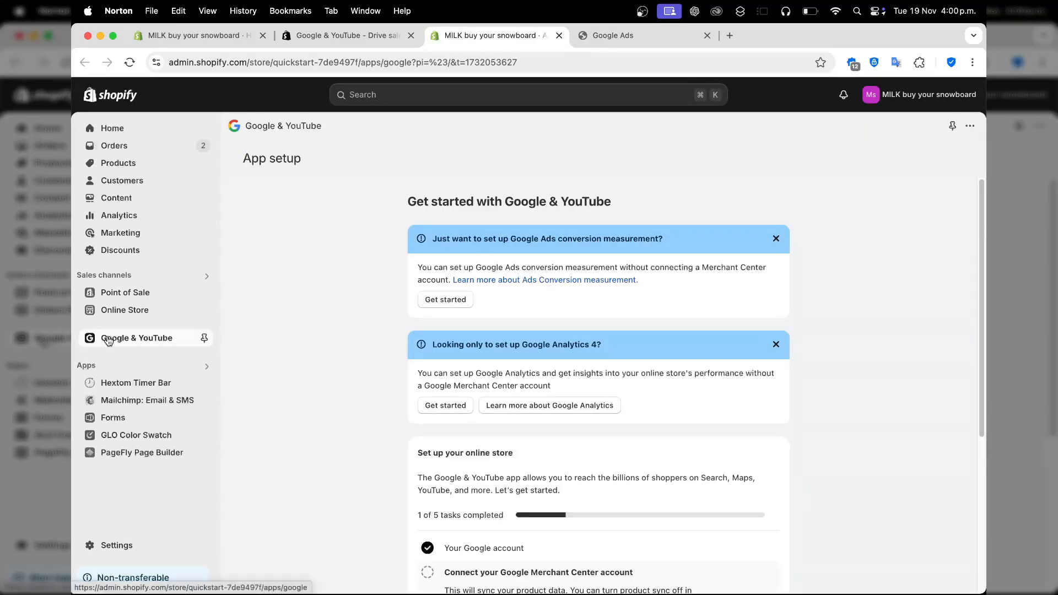
pyautogui.click(203, 338)
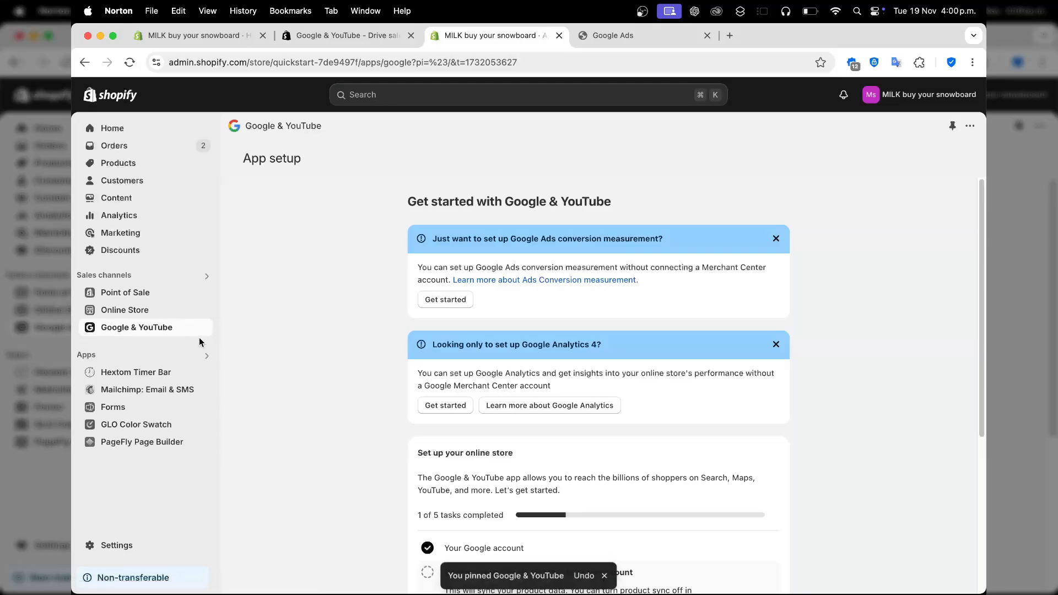
# Start the Google Ads conversion measurement setup, connect the third listed Google Ads account and complete the setup.
pyautogui.click(452, 307)
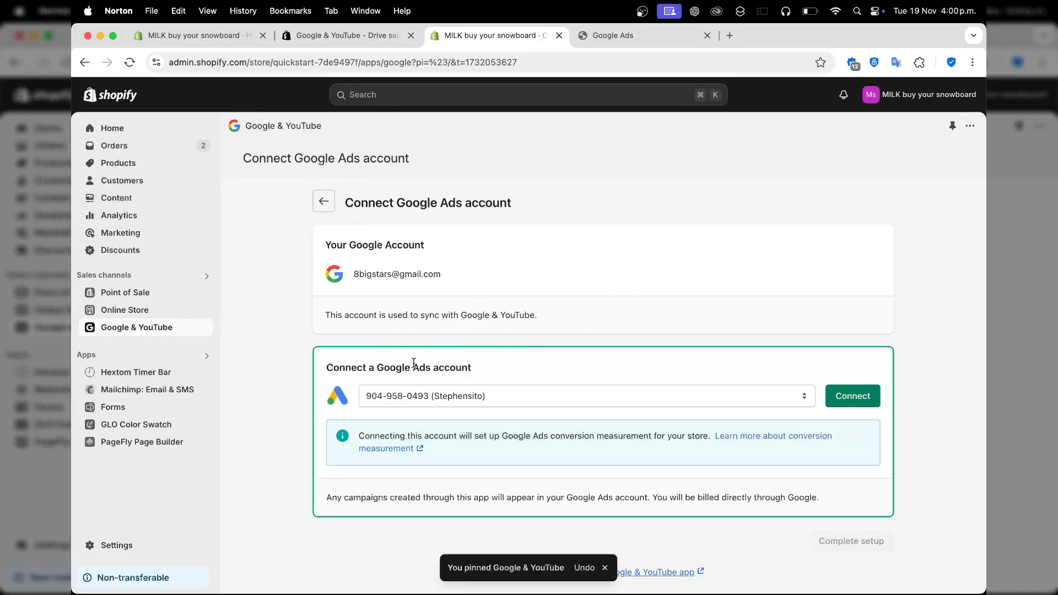
pyautogui.click(424, 395)
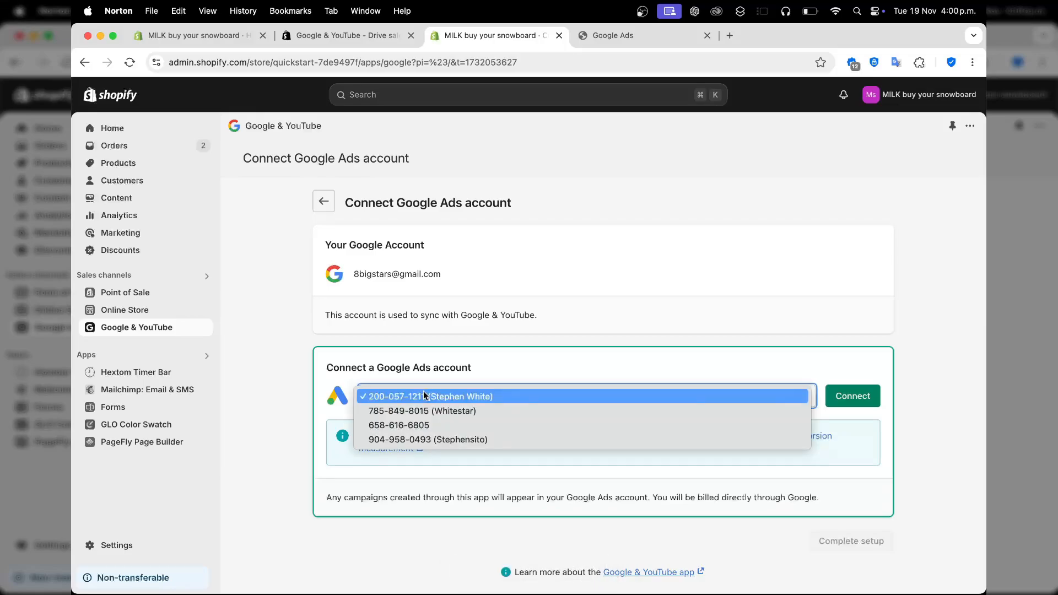
pyautogui.click(458, 425)
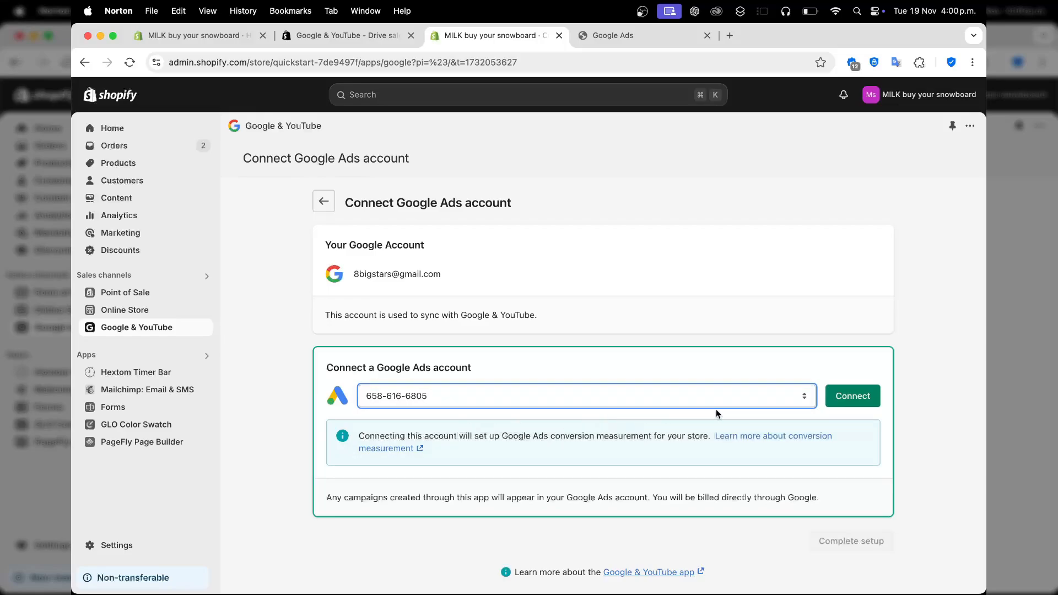
pyautogui.click(860, 395)
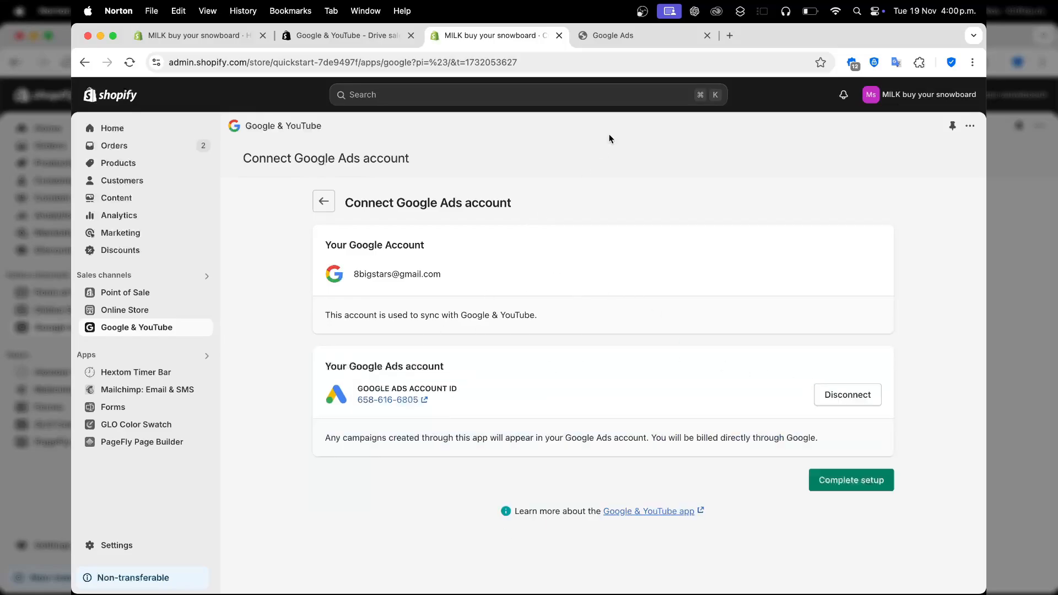
pyautogui.click(859, 481)
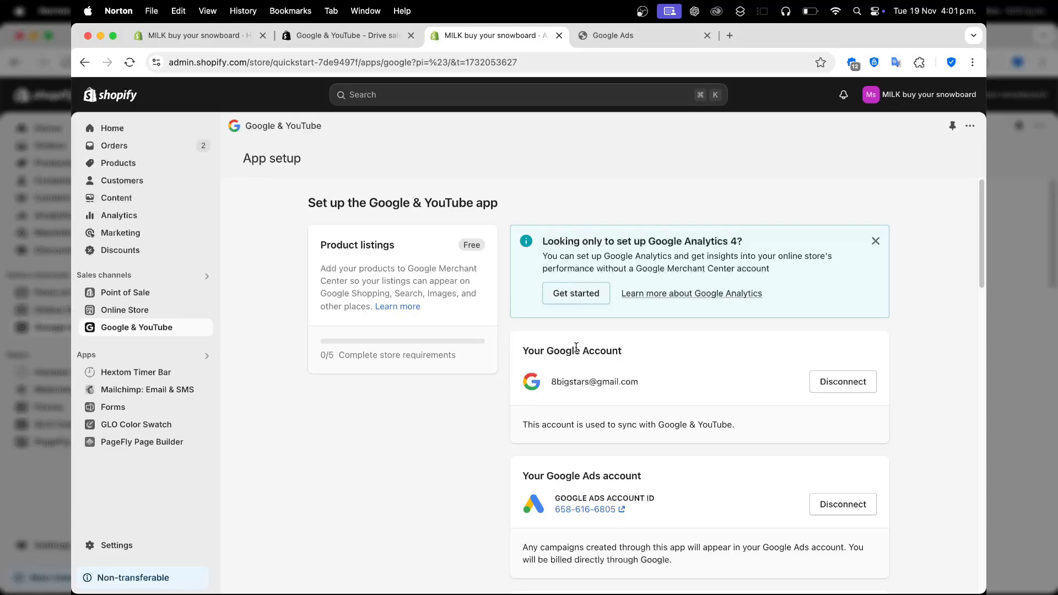
# Disconnect the current Google account from the Google & YouTube app and reconnect with the TECHEXPRESS owner's Google account.
pyautogui.click(847, 392)
pyautogui.click(763, 450)
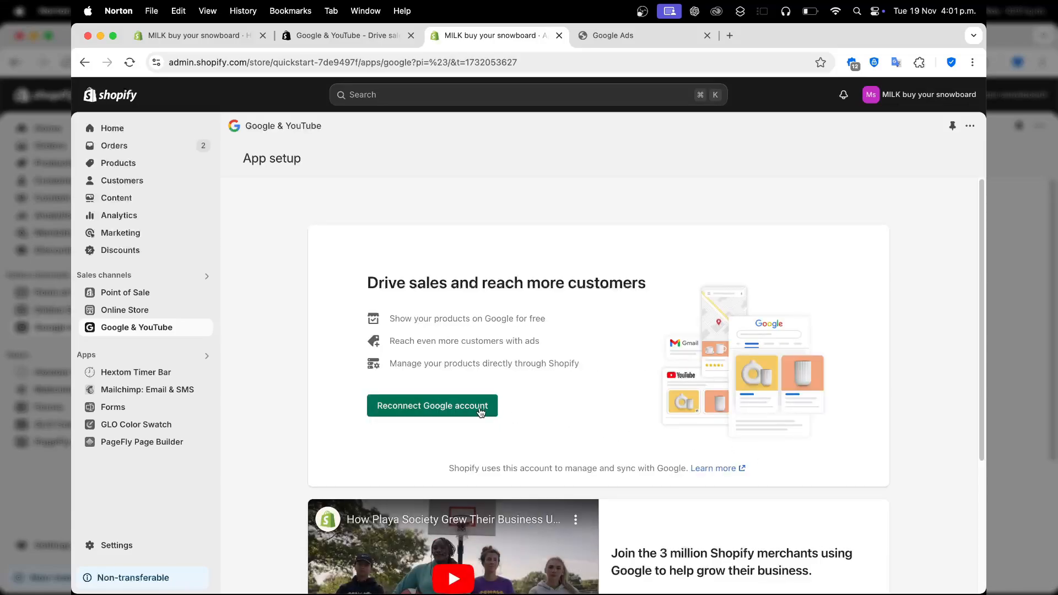
pyautogui.click(451, 407)
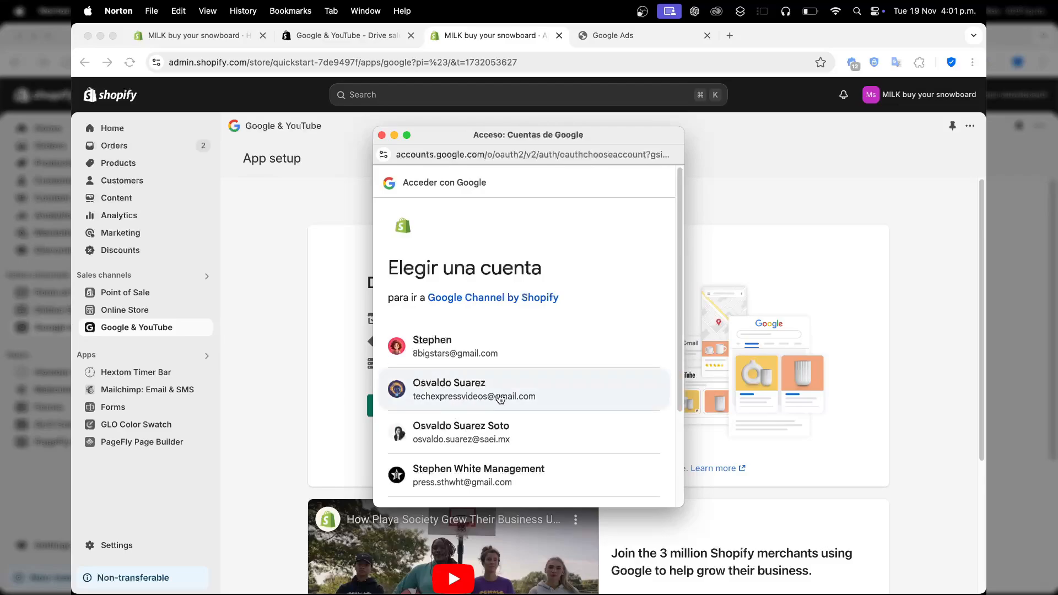
pyautogui.click(534, 406)
pyautogui.click(506, 370)
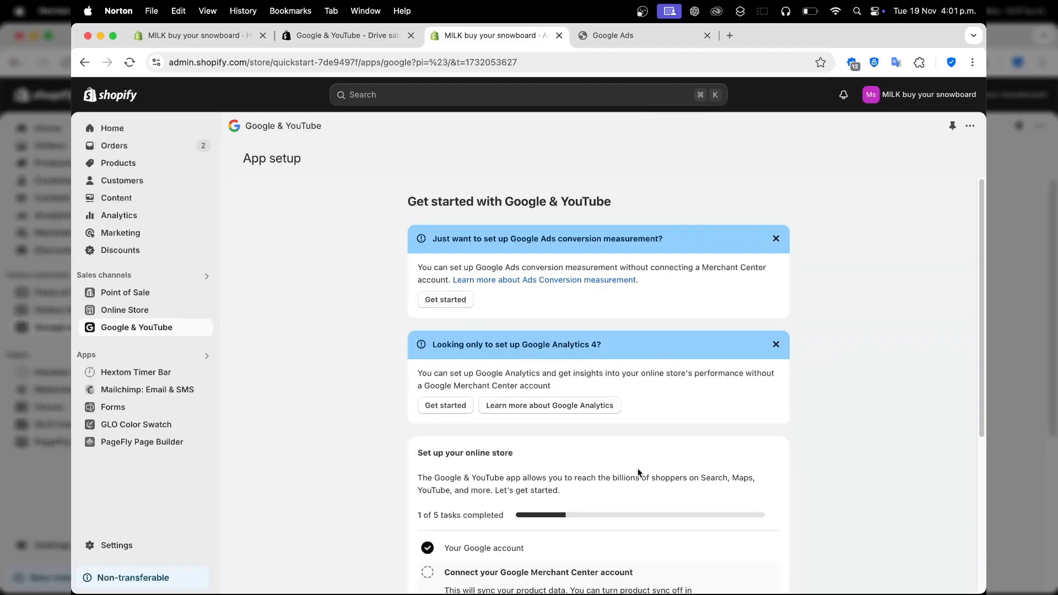
# Examine the Google Merchant Center accounts available for connection in the online store setup.
pyautogui.scroll(-5, 639, 473)
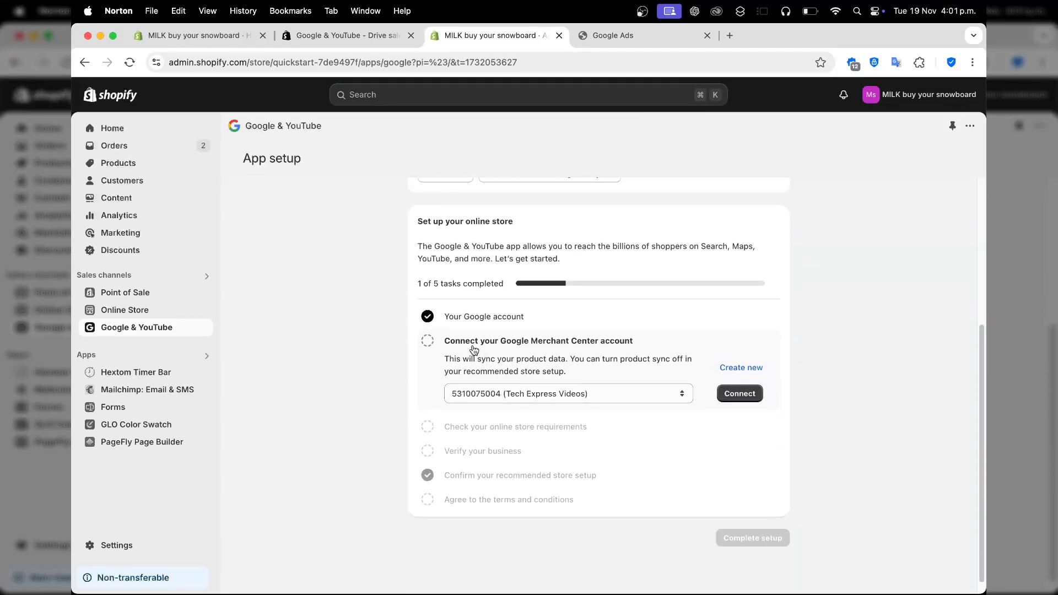
pyautogui.moveTo(474, 349); pyautogui.dragTo(634, 350)
pyautogui.click(636, 354)
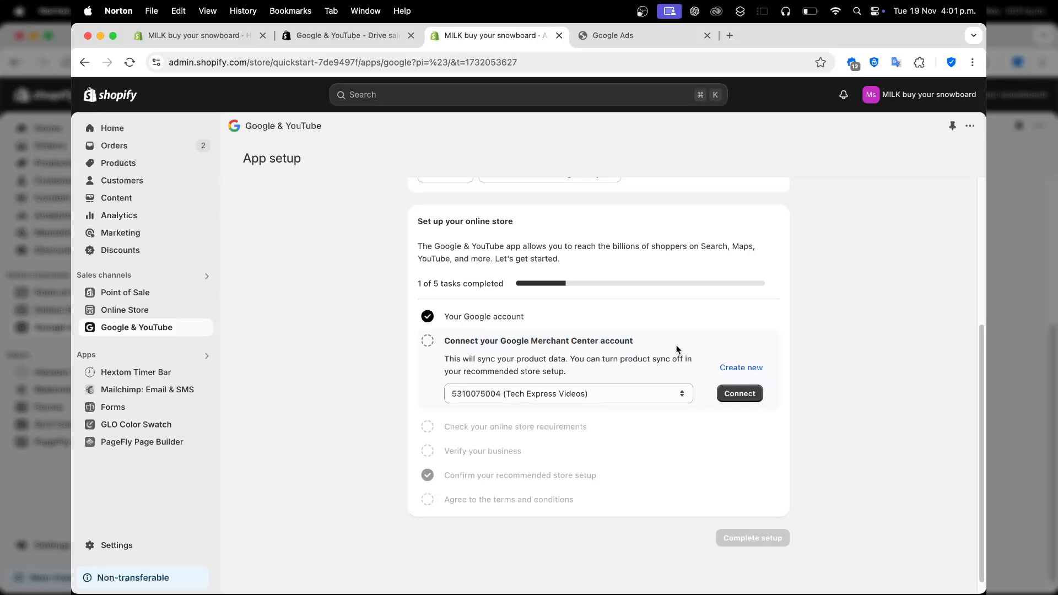
pyautogui.click(634, 392)
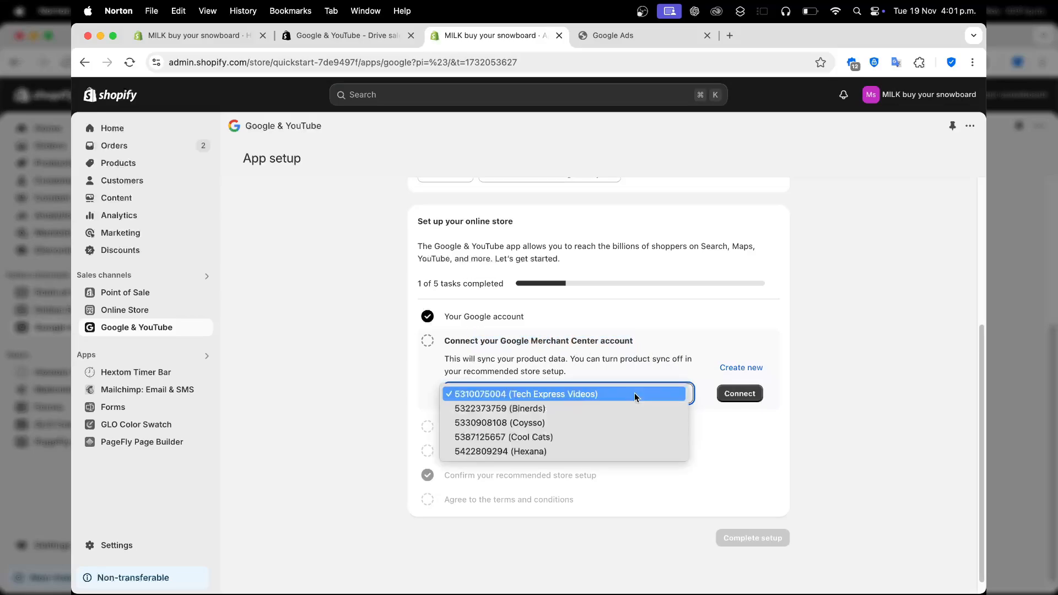
pyautogui.click(696, 351)
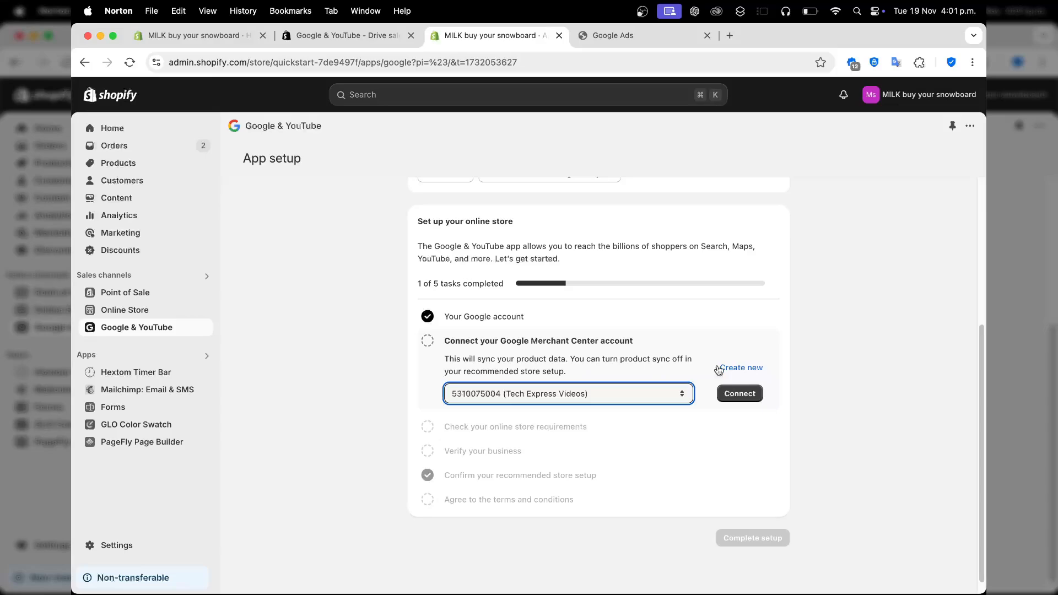
# Open the TECHEXPRESS manager account in Google Ads and return to the Shopify app setup.
pyautogui.click(659, 39)
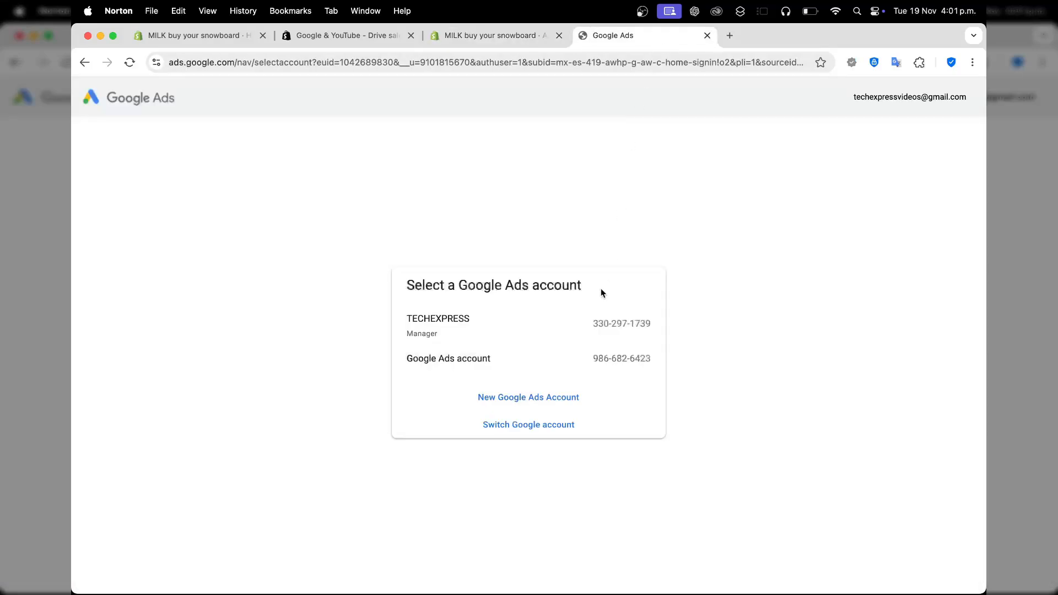
pyautogui.click(644, 333)
pyautogui.click(461, 33)
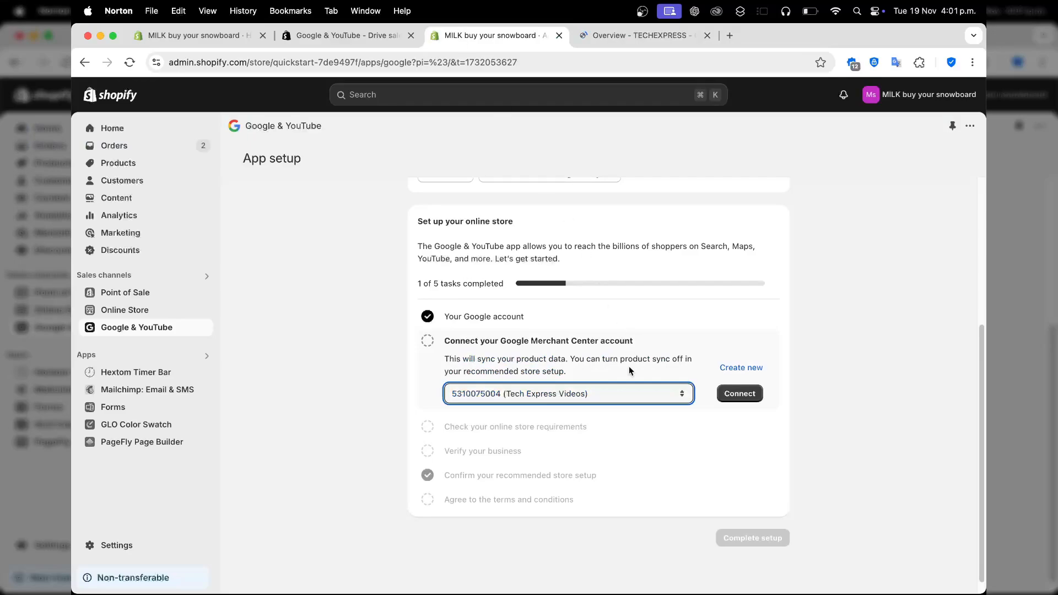
# Try to connect the Tech Express Videos Merchant Center account to the store.
pyautogui.click(506, 397)
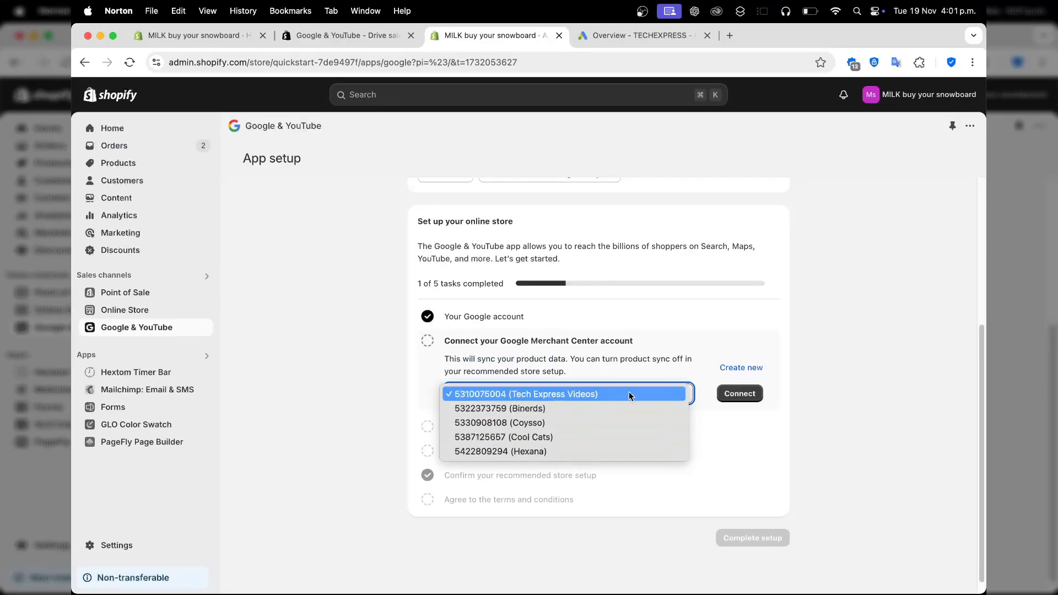
pyautogui.click(629, 396)
pyautogui.click(680, 397)
pyautogui.click(681, 397)
pyautogui.click(737, 394)
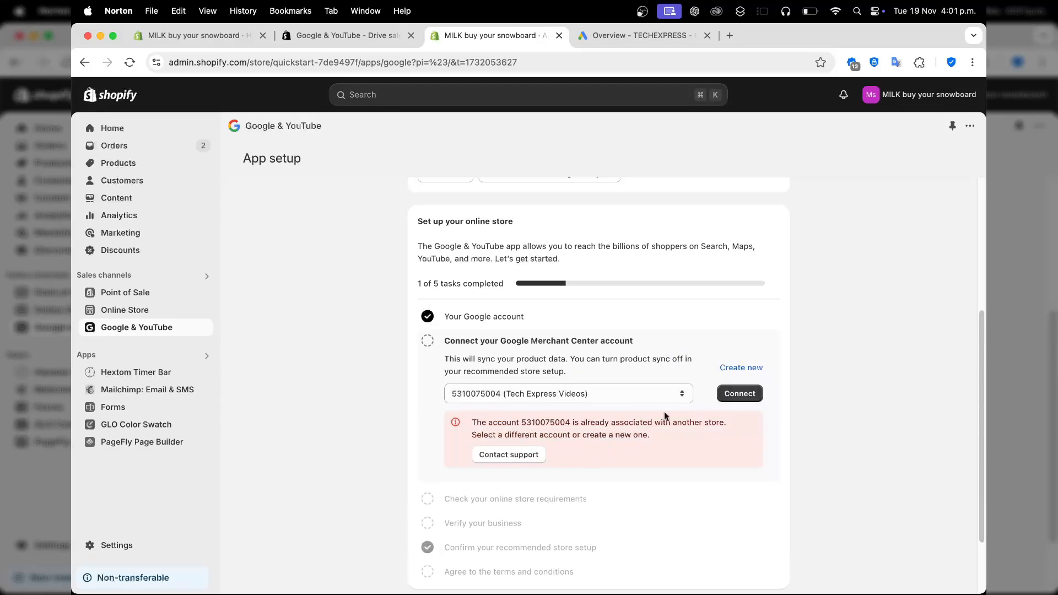
# Try to connect the Binerds Merchant Center account, and select another listed account to connect in its place.
pyautogui.click(663, 396)
pyautogui.click(625, 410)
pyautogui.click(743, 398)
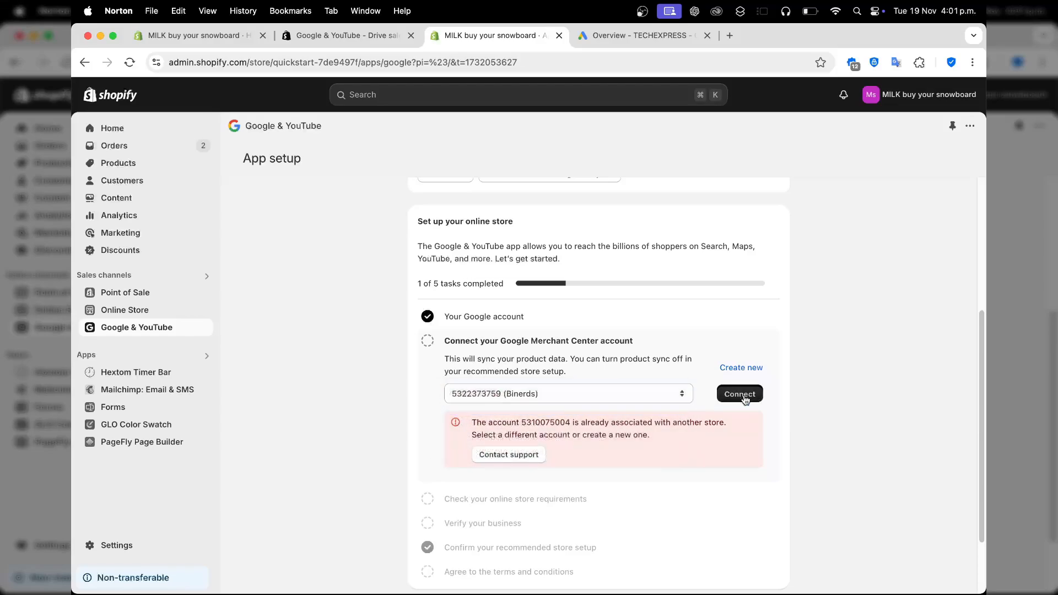
pyautogui.click(629, 399)
pyautogui.click(598, 435)
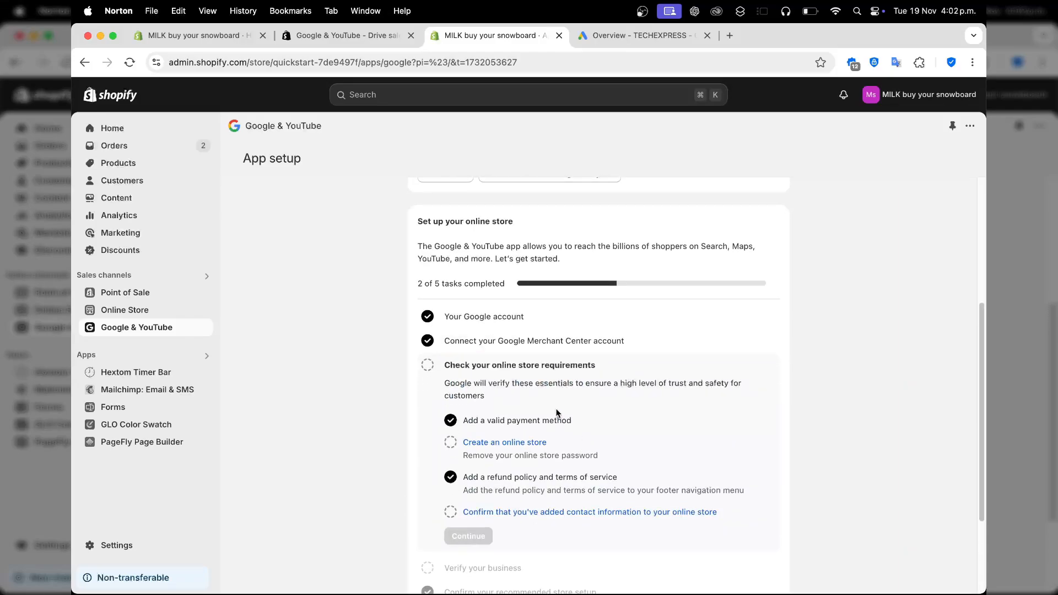
# Confirm in the online store requirements that contact information has been added to the store.
pyautogui.scroll(-3, 716, 444)
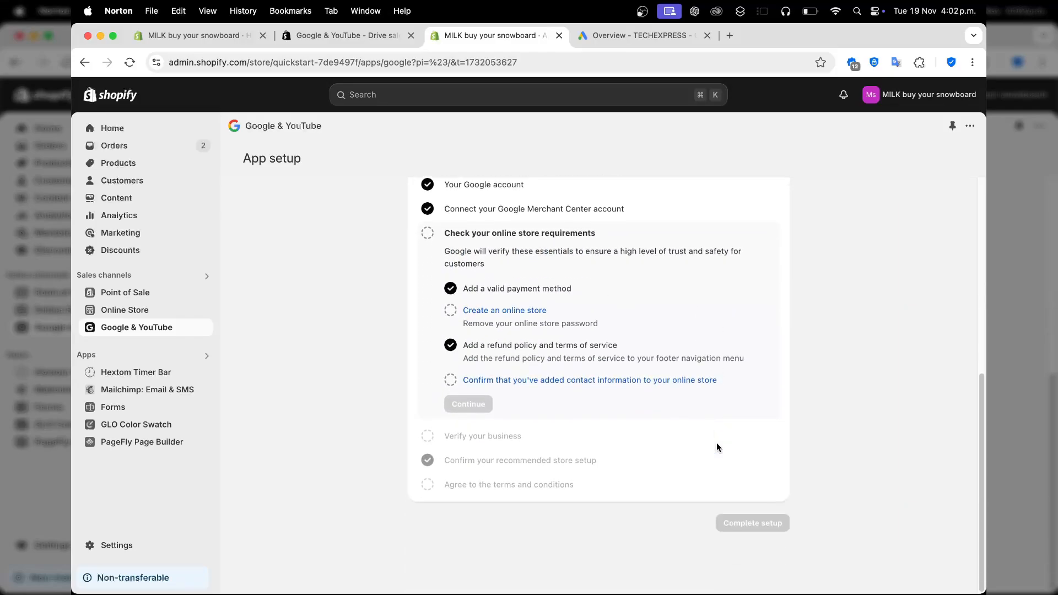
pyautogui.click(521, 381)
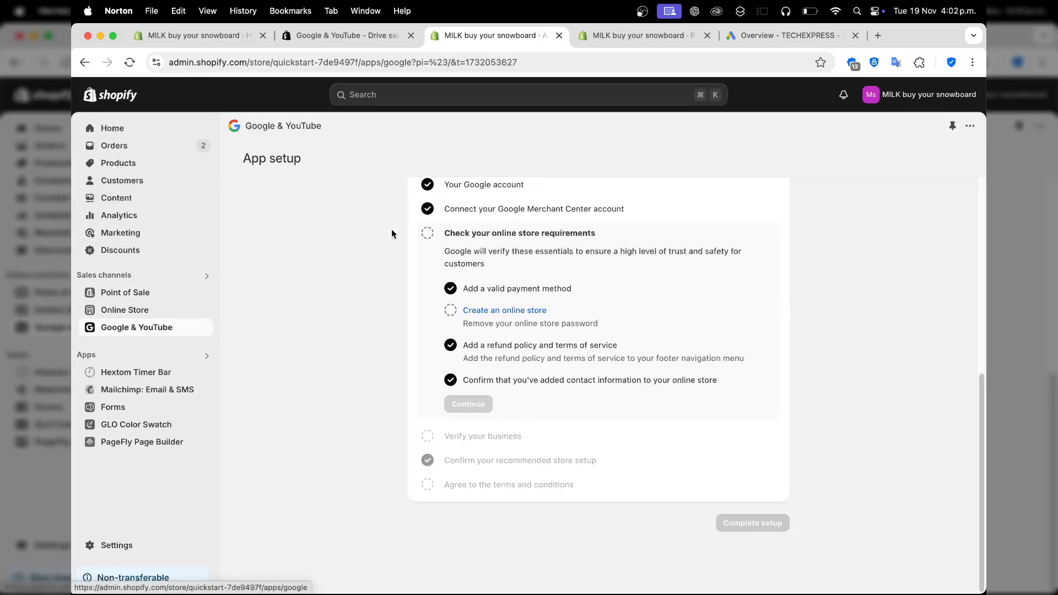
pyautogui.click(913, 92)
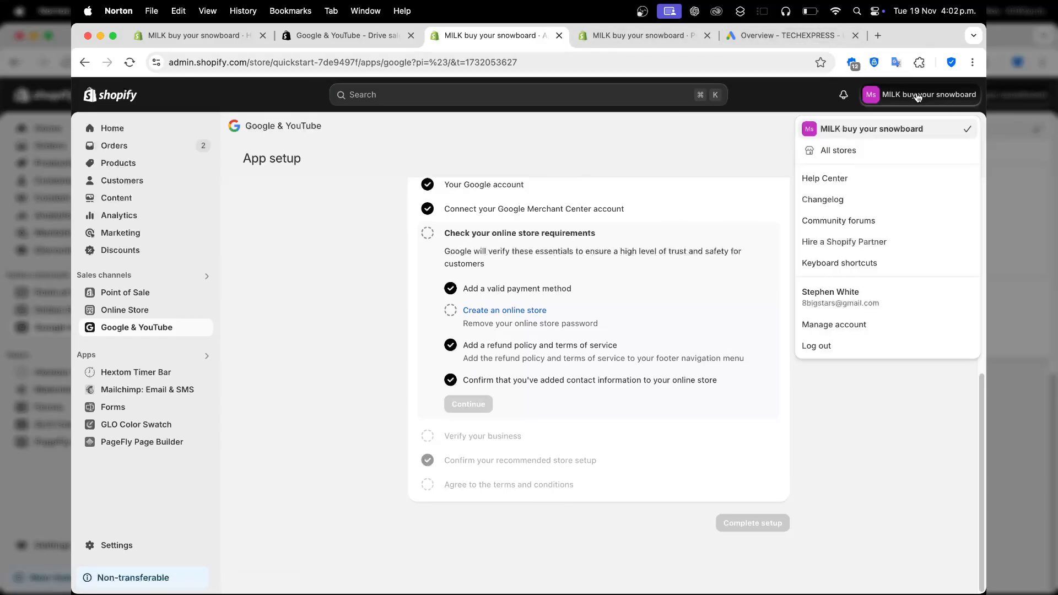
# Switch to Google Ads and start creating a new campaign in the TECHEXPRESS account.
pyautogui.click(788, 35)
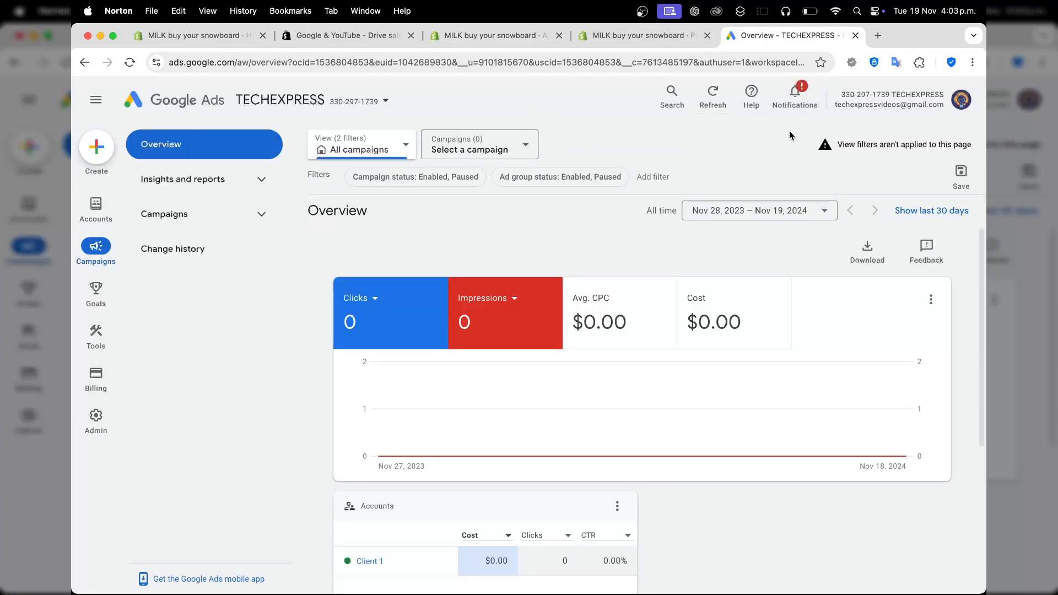
pyautogui.click(83, 158)
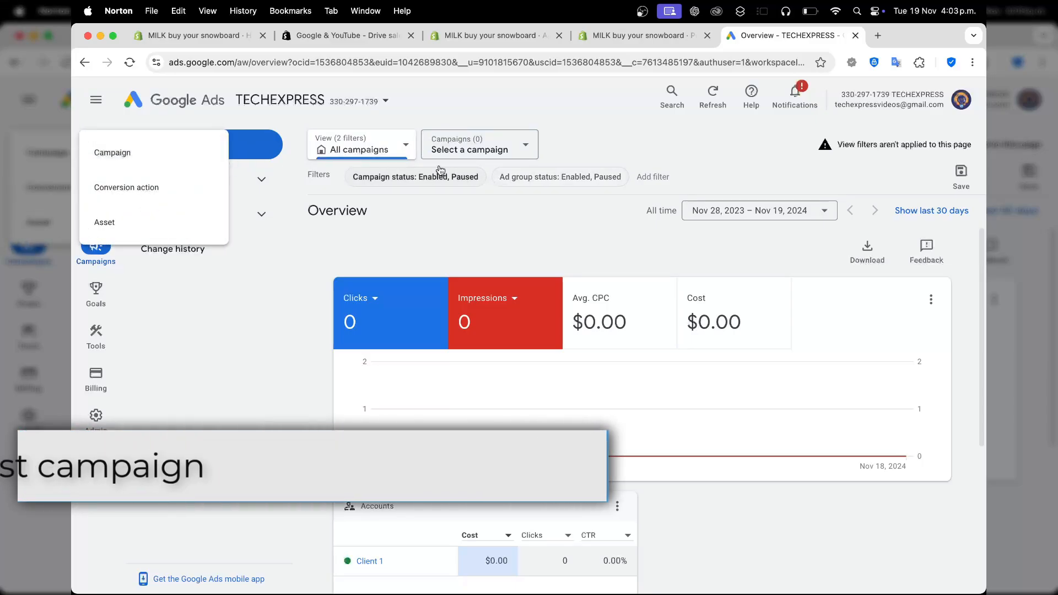
pyautogui.click(162, 160)
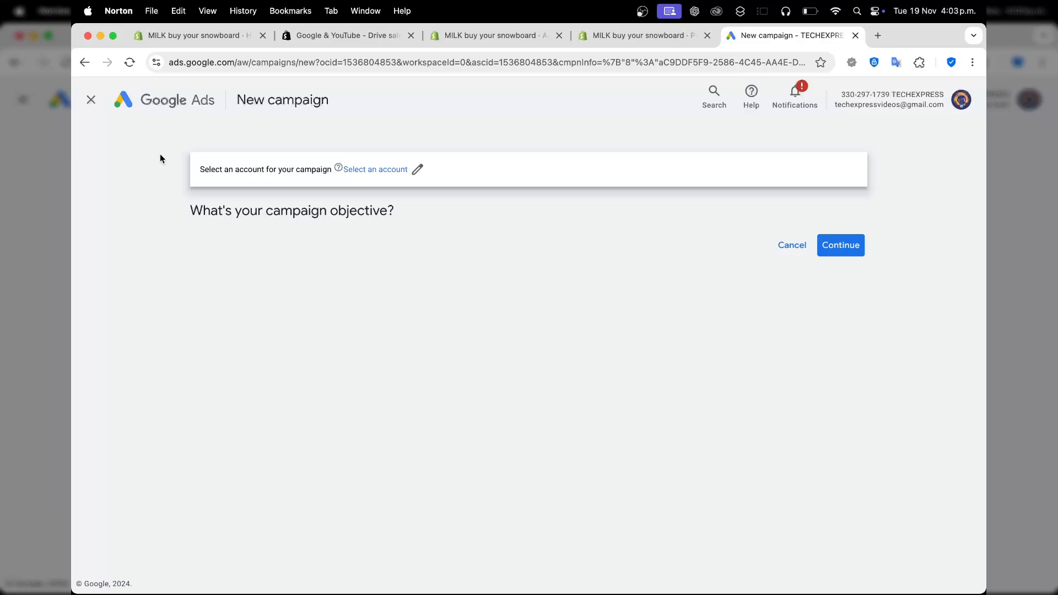
# Choose Client 1 as the account for the campaign and look over the available campaign objectives.
pyautogui.click(394, 169)
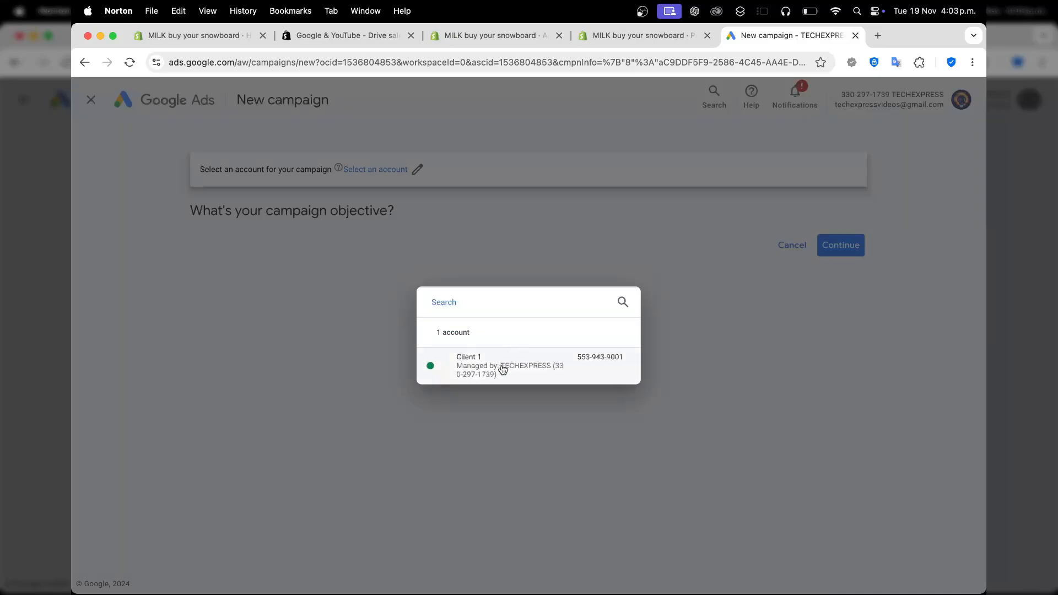
pyautogui.click(502, 369)
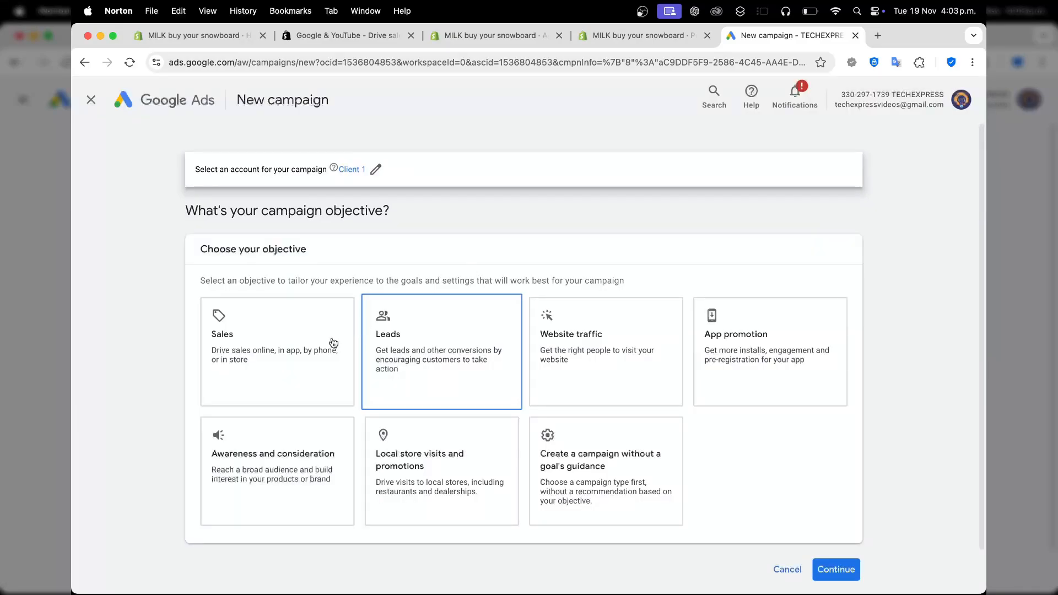
pyautogui.click(250, 372)
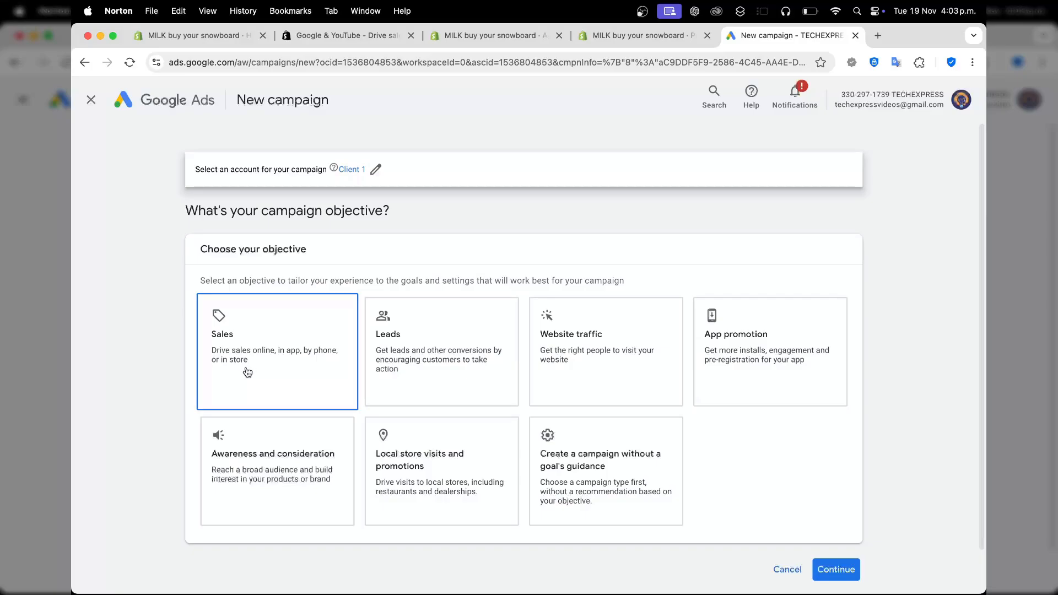
pyautogui.click(425, 375)
pyautogui.click(629, 379)
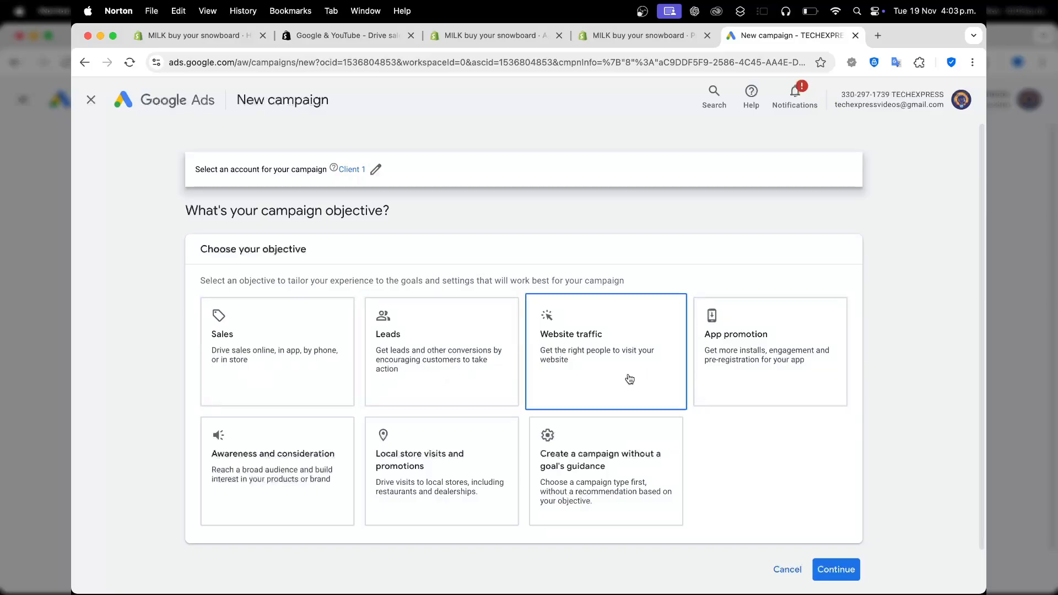
pyautogui.click(729, 343)
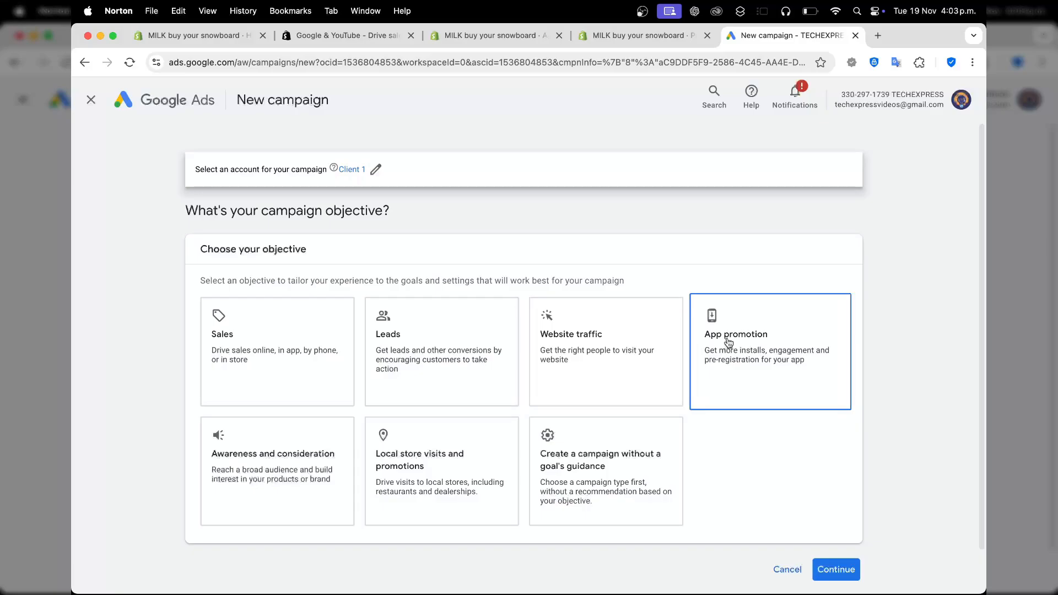
pyautogui.click(610, 469)
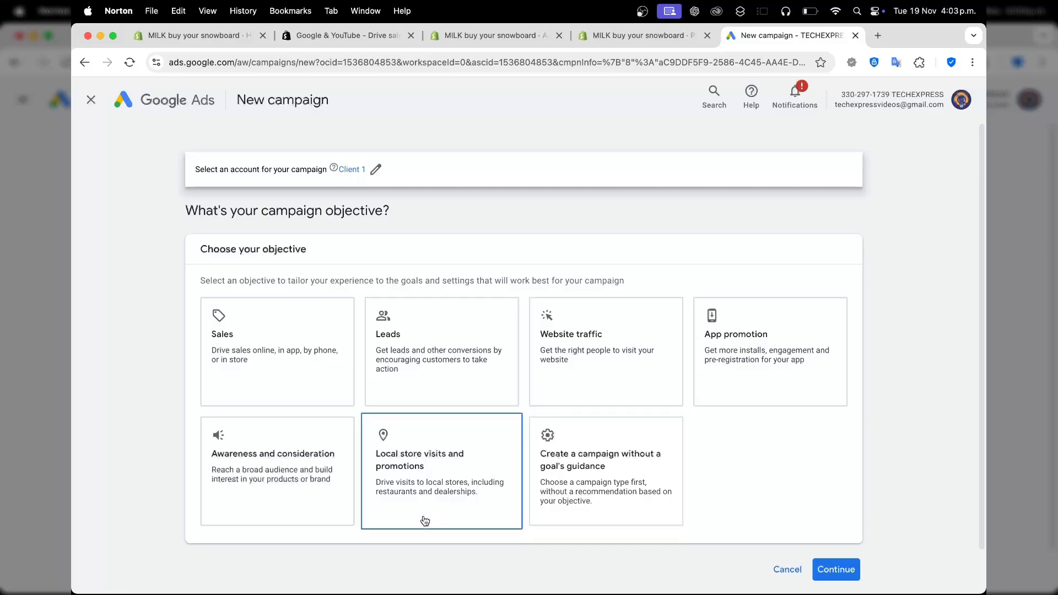
pyautogui.click(337, 514)
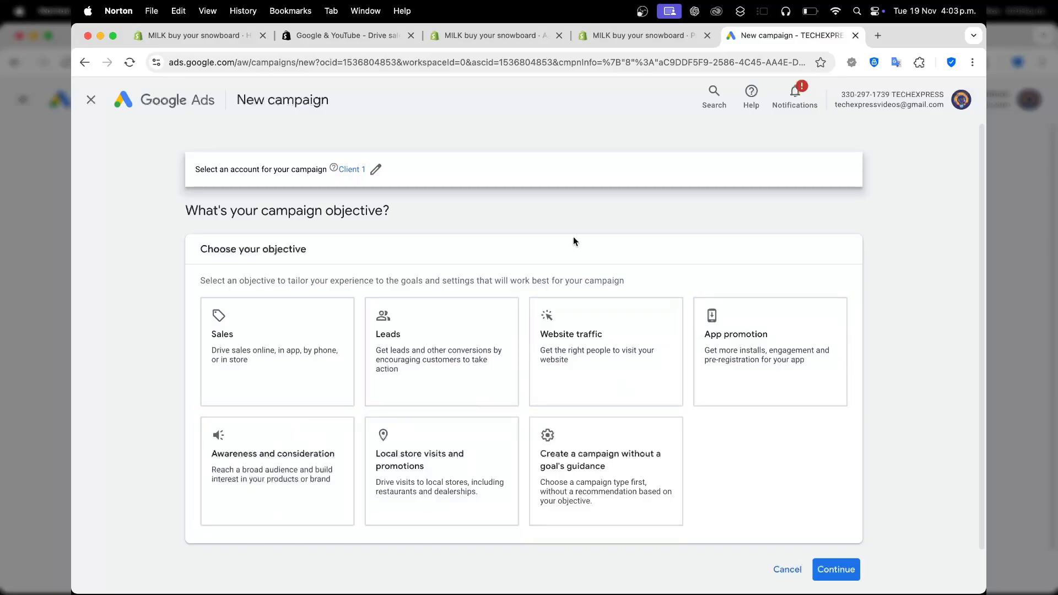
pyautogui.click(652, 39)
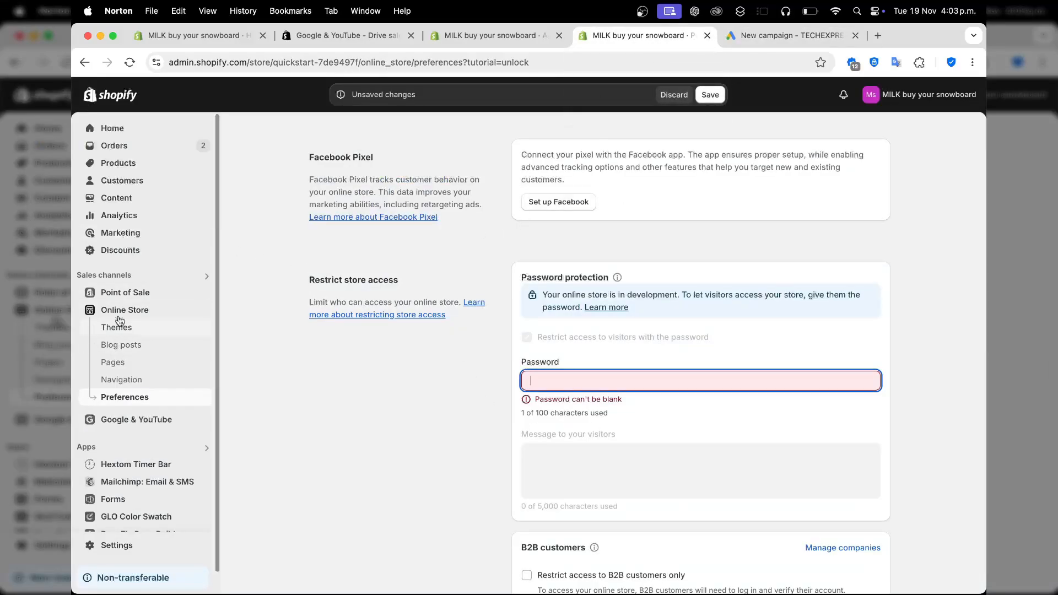
pyautogui.click(131, 299)
pyautogui.click(627, 368)
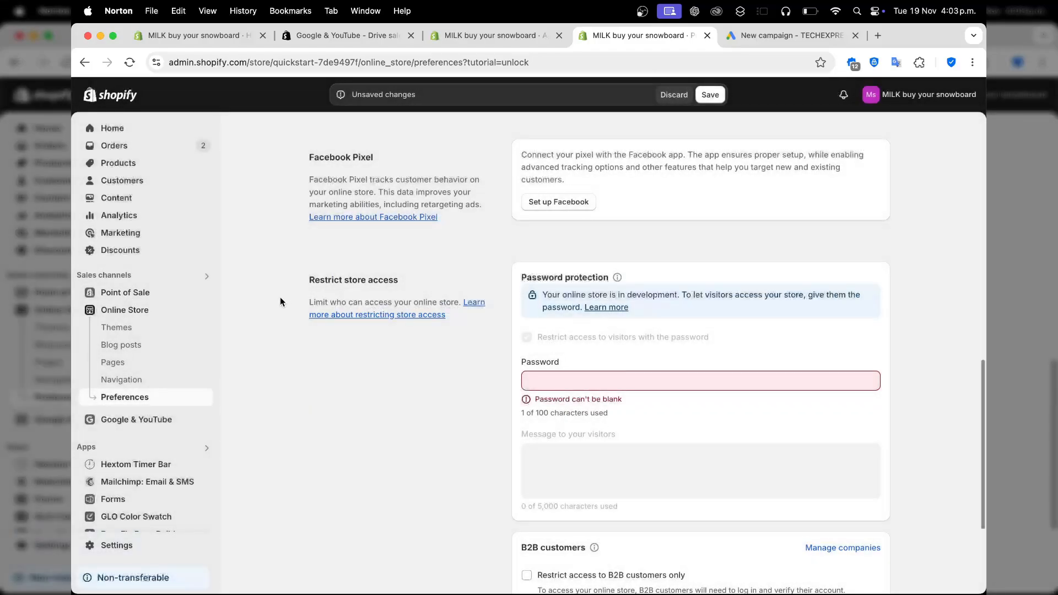
pyautogui.click(157, 309)
pyautogui.click(792, 35)
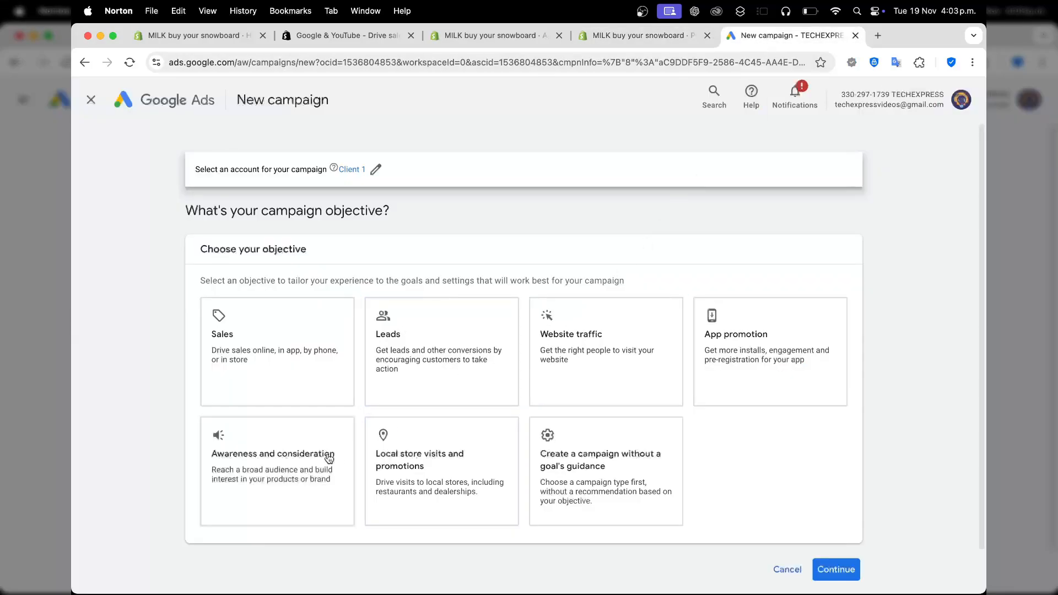
# Choose the Awareness and consideration objective and the Display campaign type for the new campaign.
pyautogui.click(277, 482)
pyautogui.scroll(-5, 331, 469)
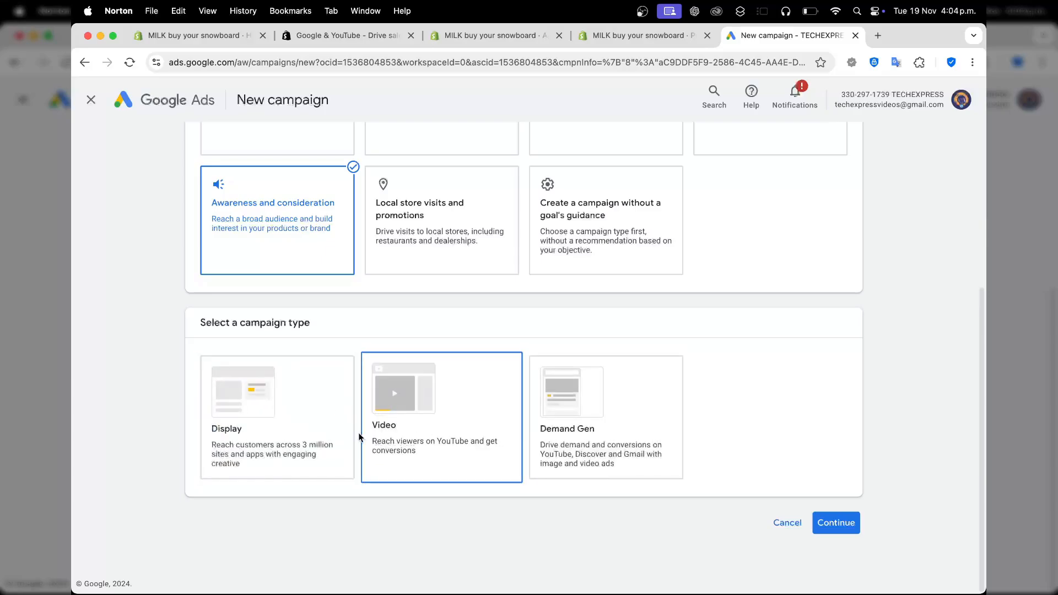
pyautogui.click(349, 404)
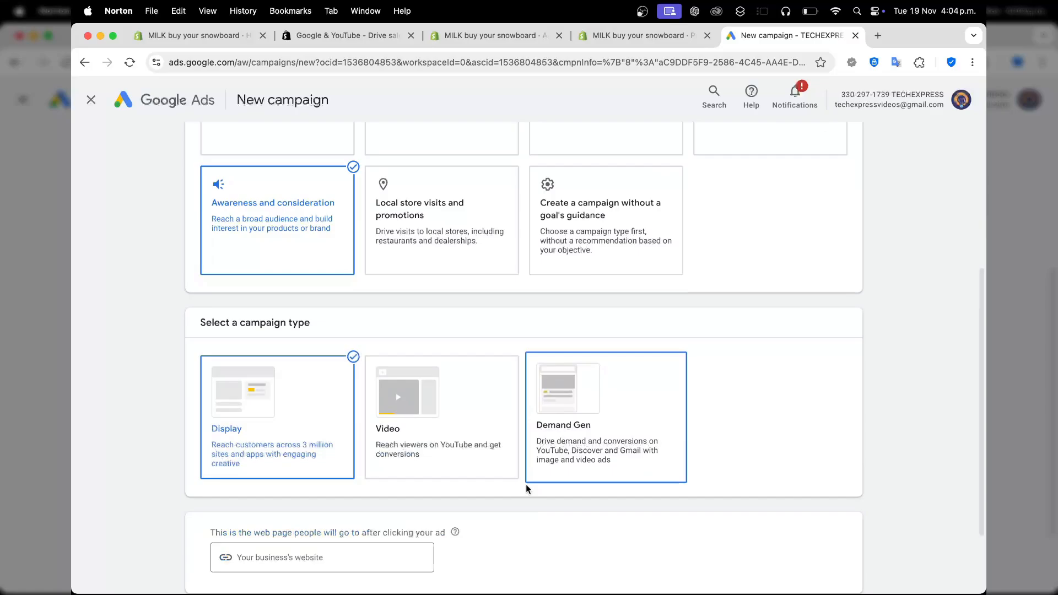
pyautogui.scroll(-2, 525, 490)
pyautogui.click(346, 462)
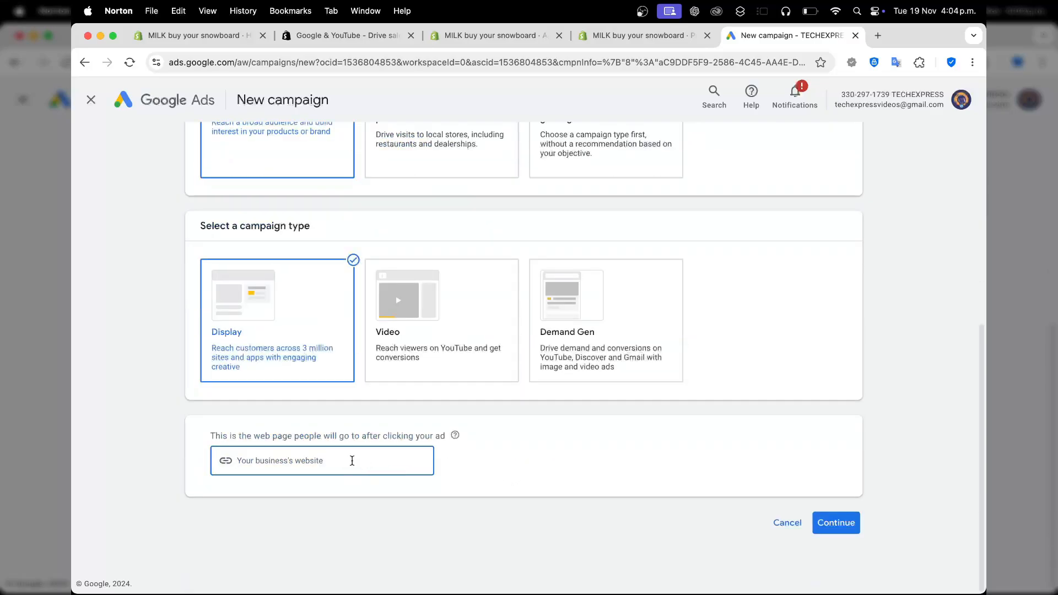
pyautogui.scroll(2, 352, 460)
pyautogui.scroll(1, 364, 381)
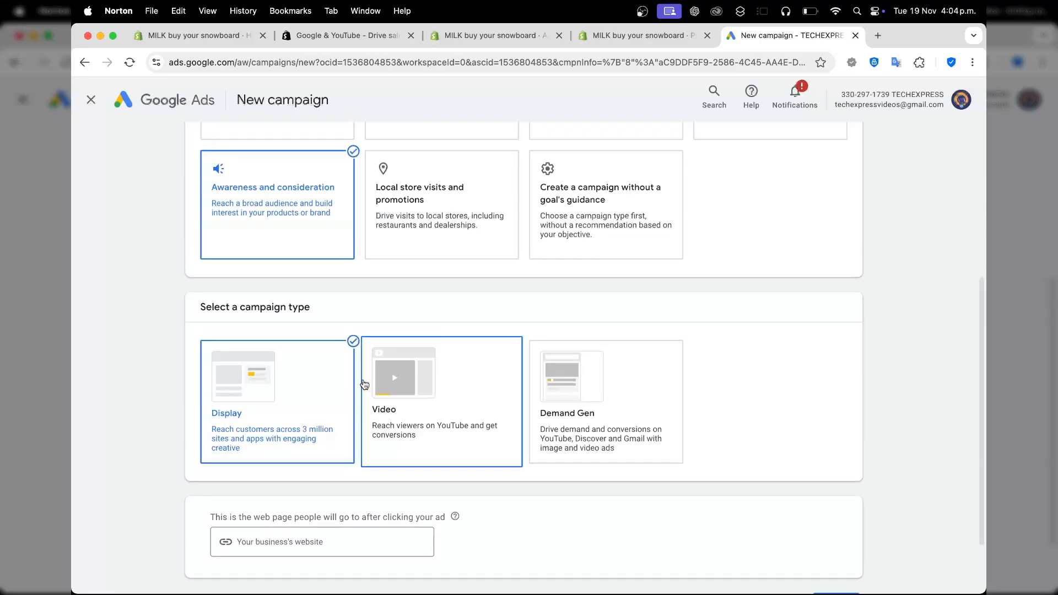
pyautogui.scroll(2, 364, 384)
# Open the Shopify store's public storefront from the admin and copy its web address.
pyautogui.click(496, 35)
pyautogui.click(202, 310)
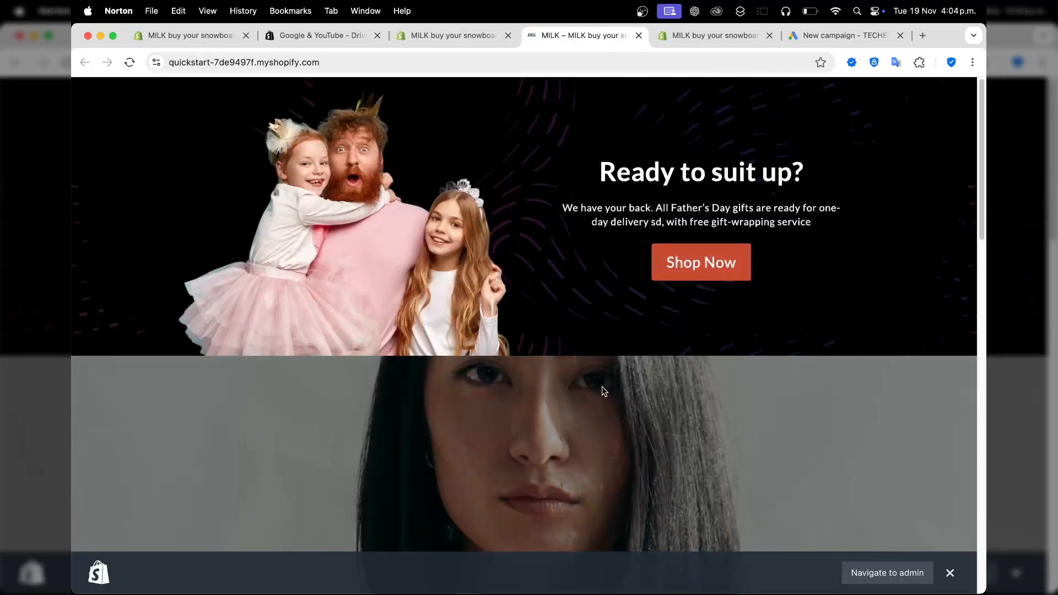
pyautogui.scroll(-5, 601, 385)
pyautogui.scroll(5, 601, 386)
pyautogui.click(517, 55)
pyautogui.press('super+c')
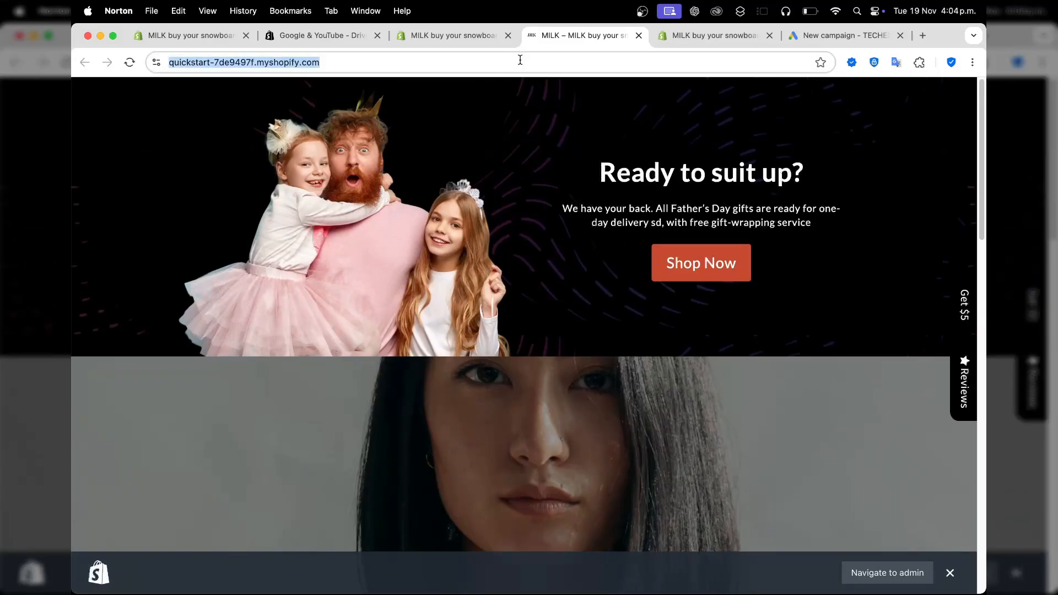
pyautogui.scroll(-15, 576, 364)
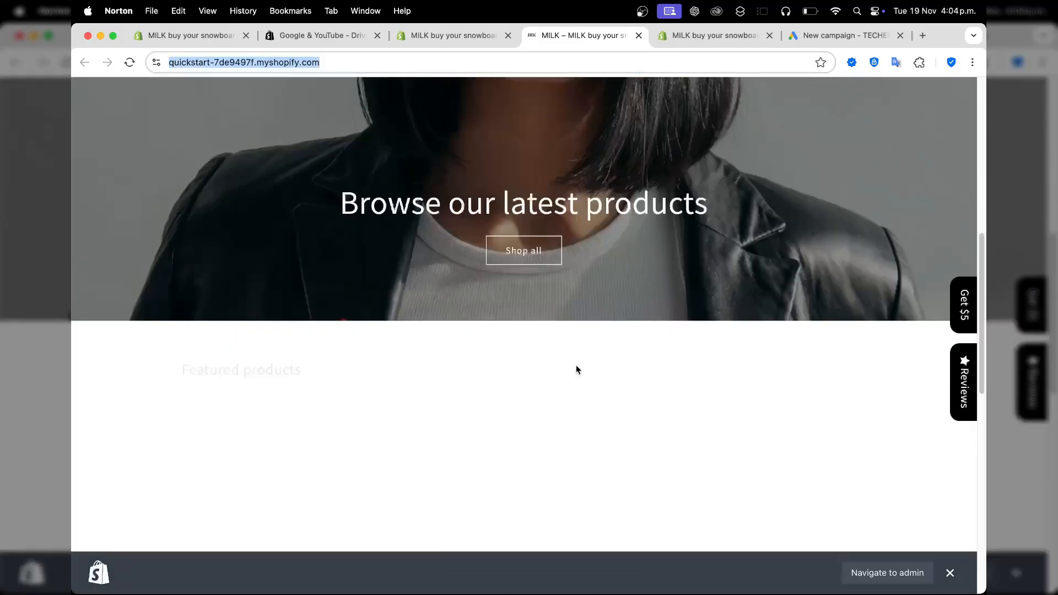
pyautogui.scroll(8, 575, 369)
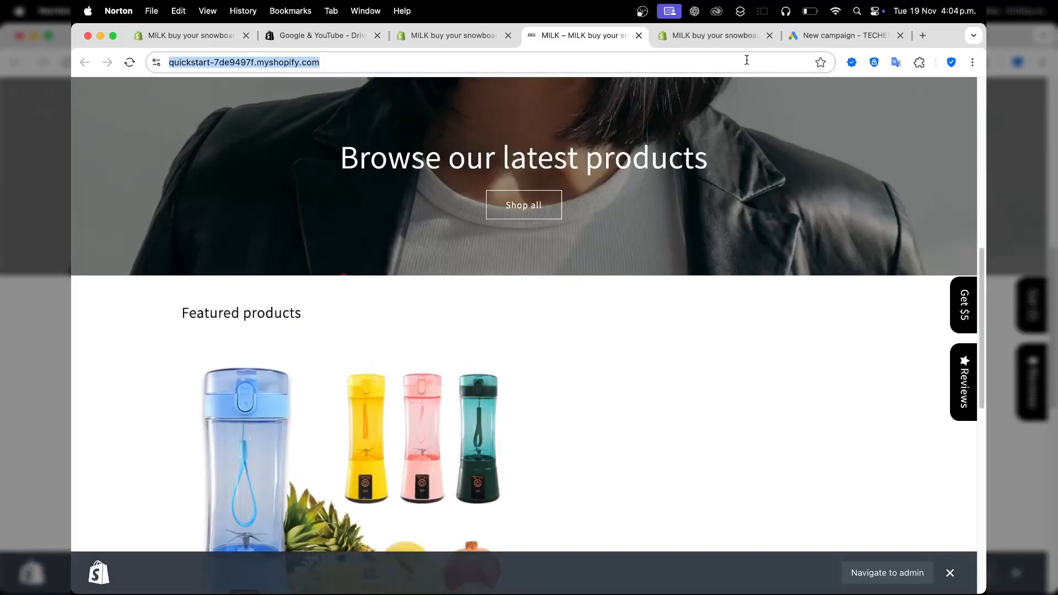
# Close the Shopify store preferences page without saving its changes and return to the Google Ads campaign.
pyautogui.click(717, 37)
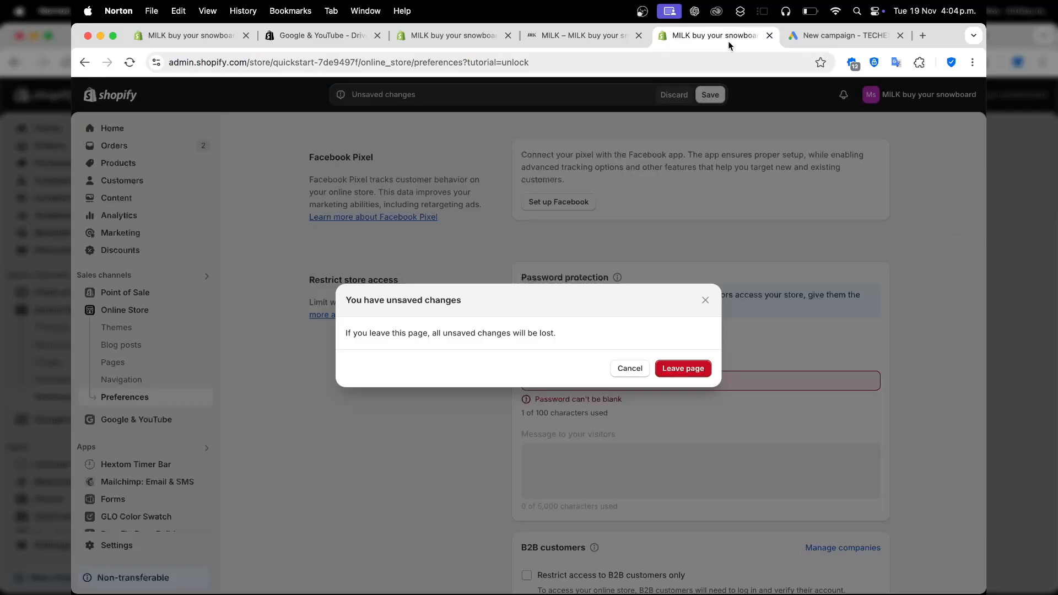
pyautogui.click(770, 36)
pyautogui.click(586, 242)
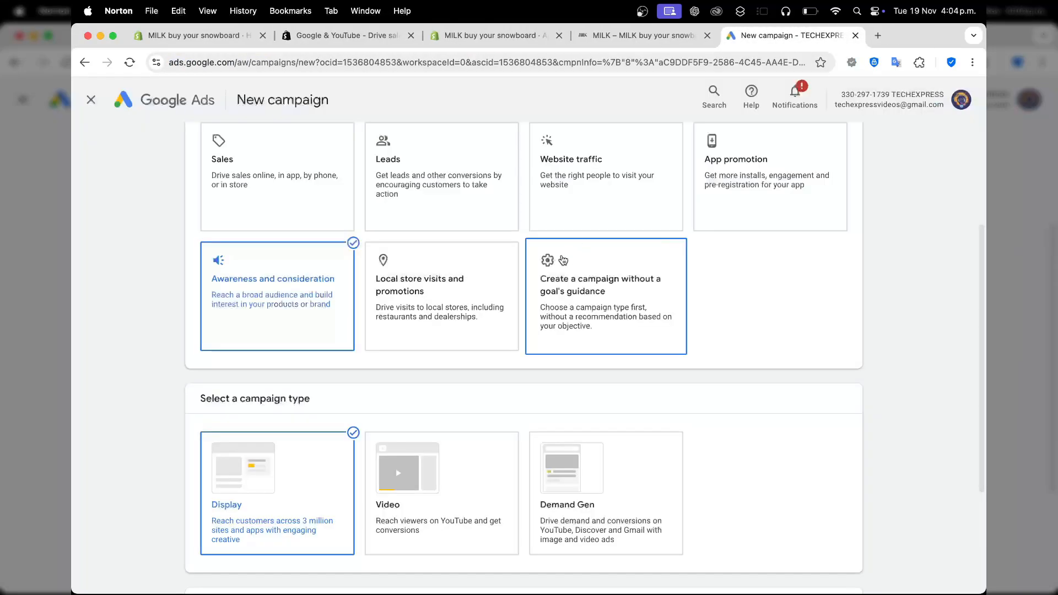
pyautogui.scroll(-5, 363, 449)
pyautogui.click(358, 449)
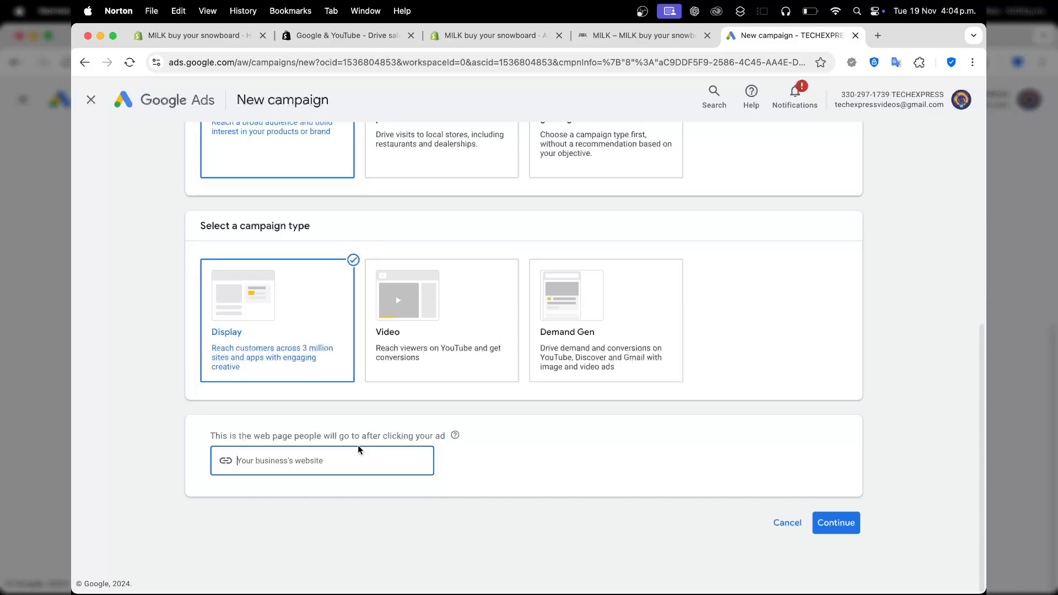
pyautogui.press('super+v')
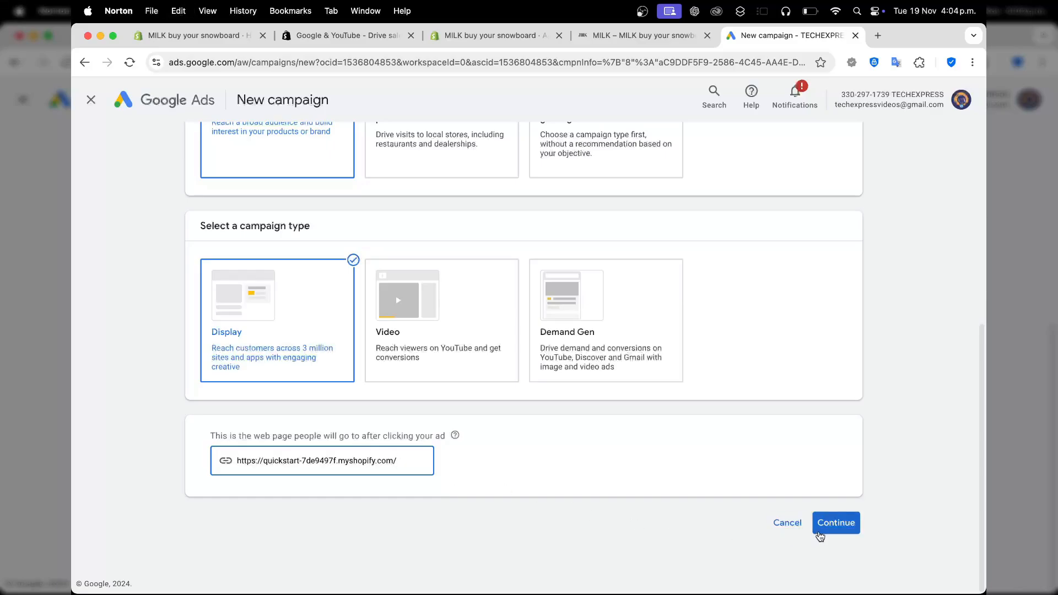
pyautogui.click(819, 530)
# Name the campaign Audience Test 1 and expand the location options in its campaign settings.
pyautogui.scroll(-3, 732, 476)
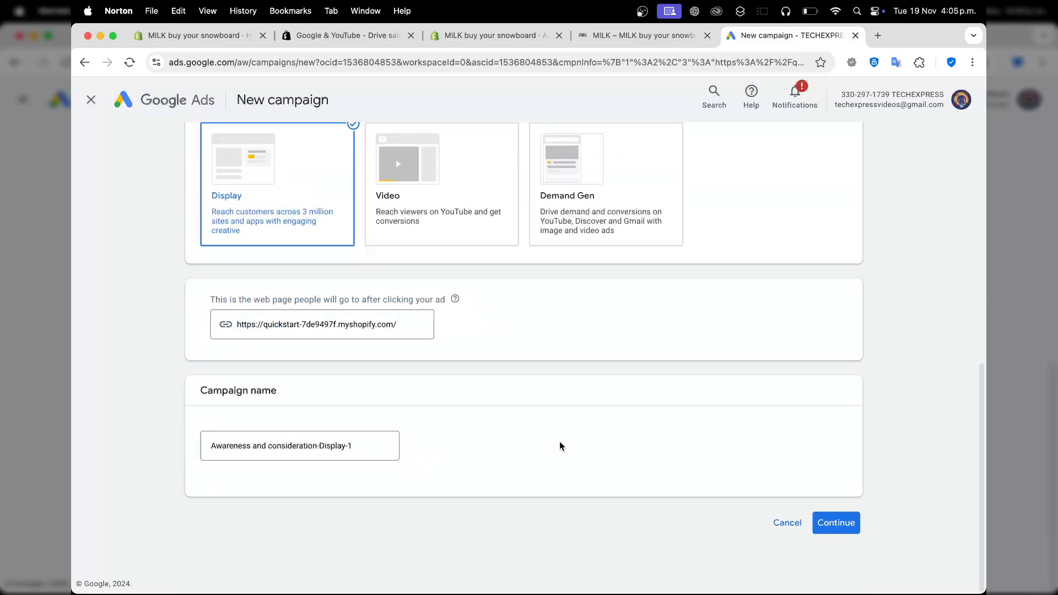
pyautogui.click(366, 443)
pyautogui.tripleClick(340, 442)
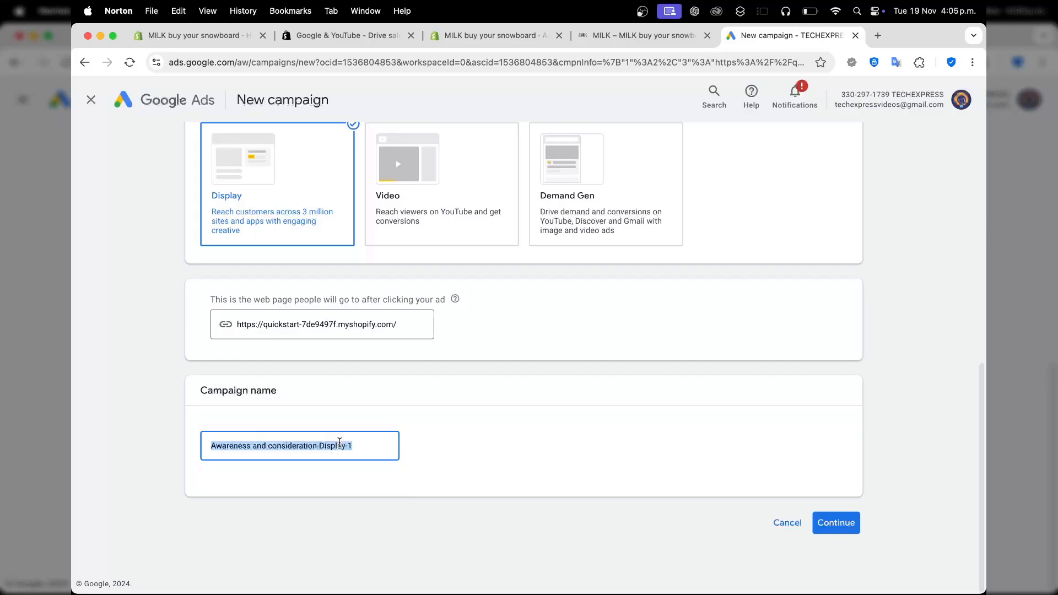
pyautogui.write('Audience Test 1')
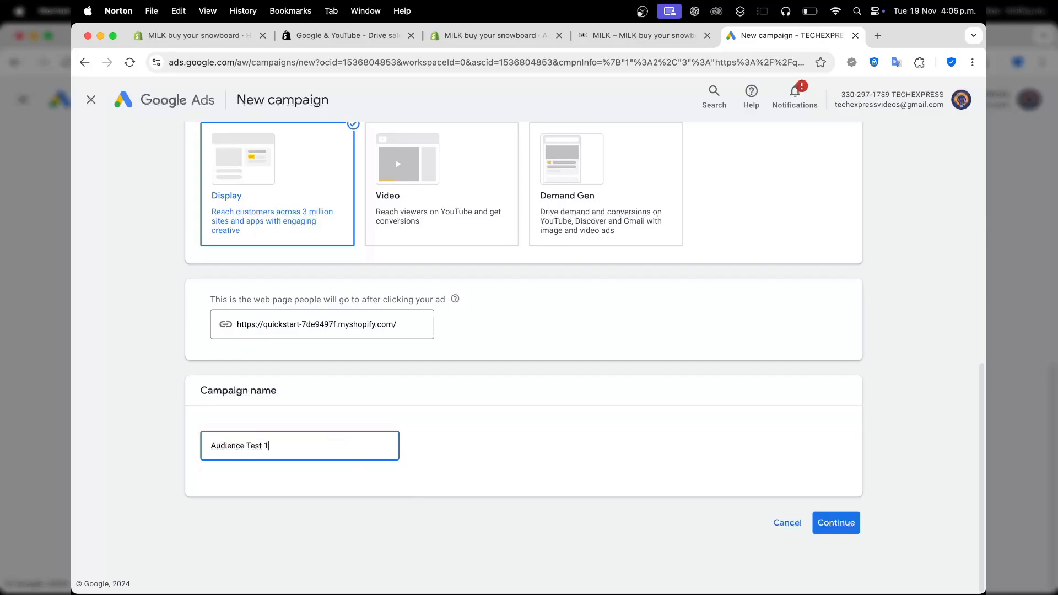
pyautogui.click(843, 528)
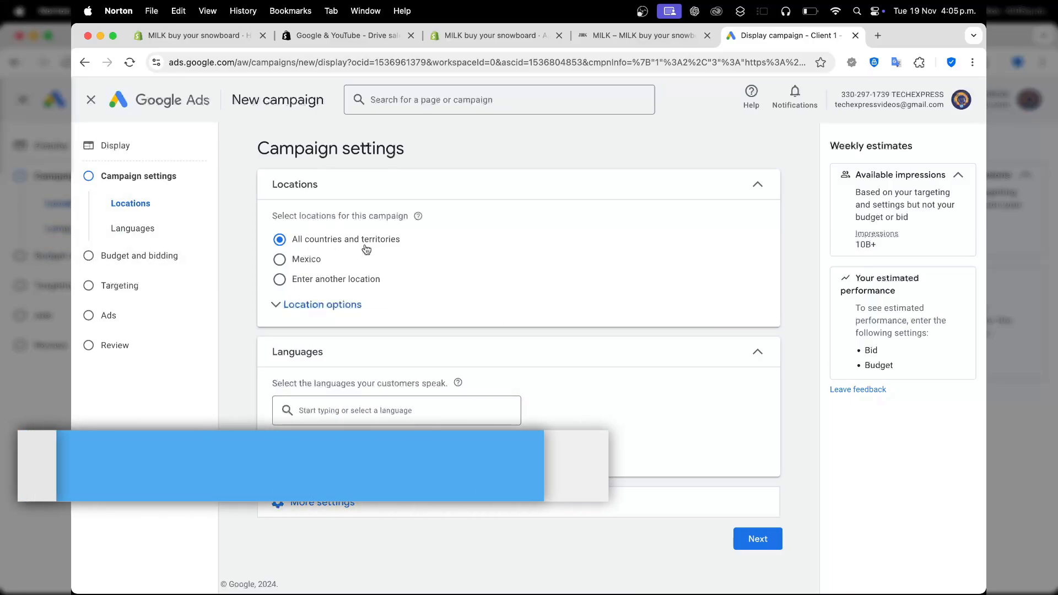
pyautogui.click(328, 313)
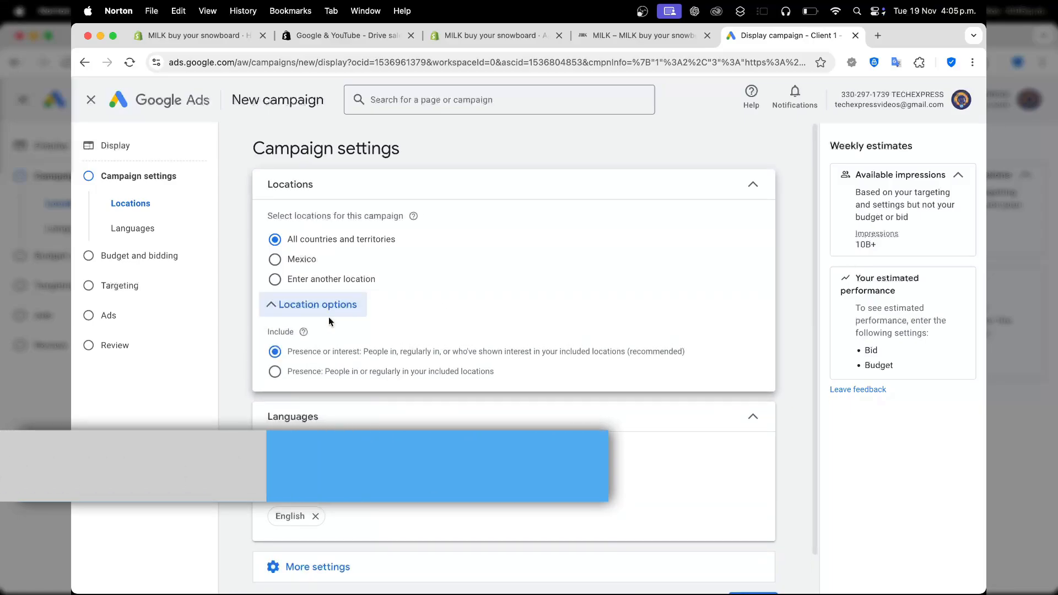
# Search the web for google trends in a new browser tab and open the Google Trends site.
pyautogui.click(880, 41)
pyautogui.write('google tren')
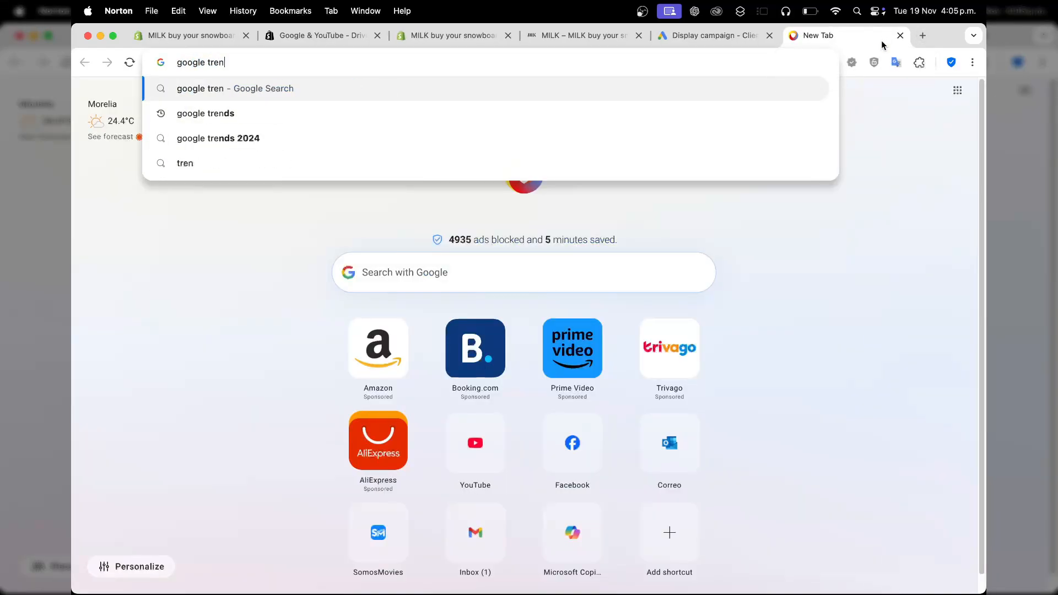
pyautogui.write('ds')
pyautogui.press('Return')
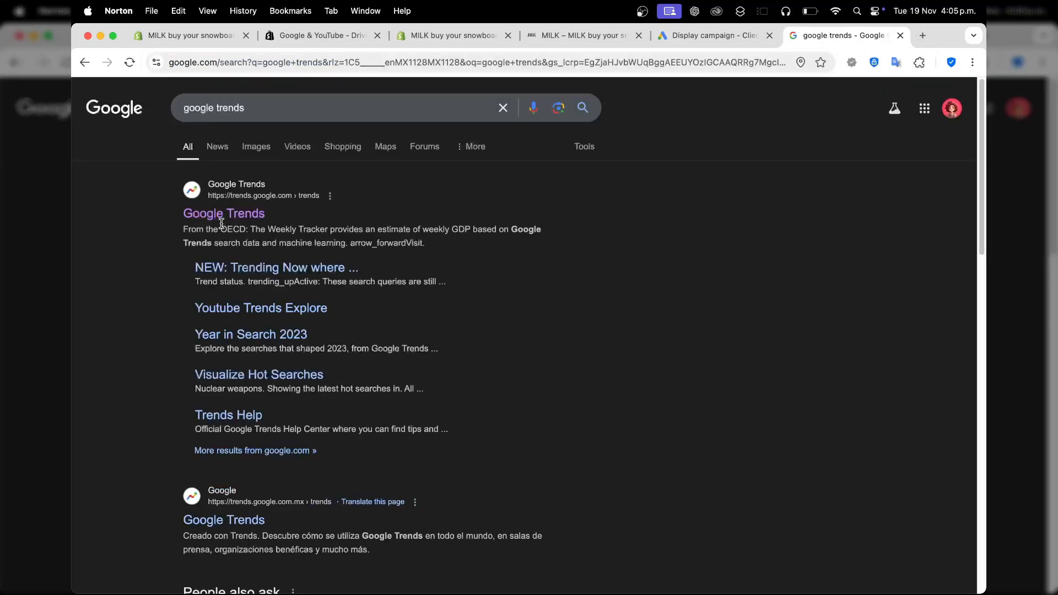
pyautogui.click(222, 215)
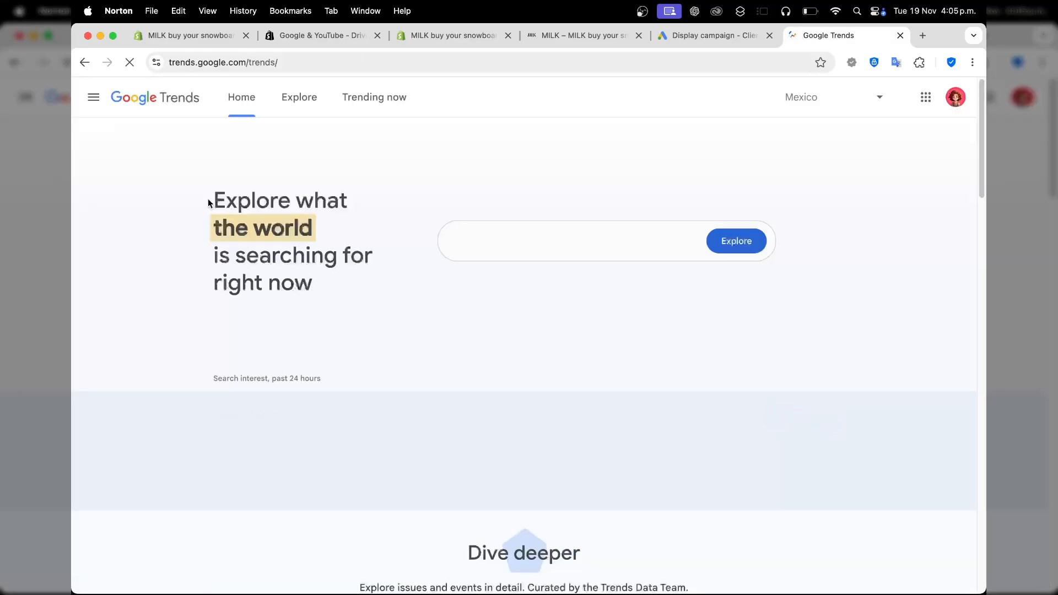
pyautogui.click(832, 116)
pyautogui.scroll(-8, 827, 165)
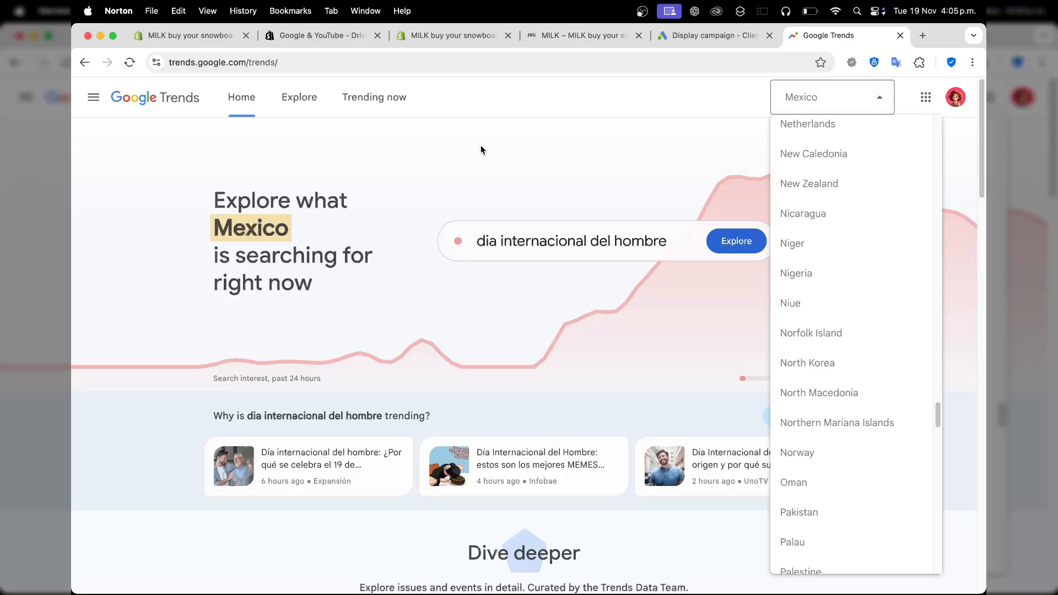
pyautogui.scroll(-15, 862, 237)
pyautogui.scroll(20, 862, 236)
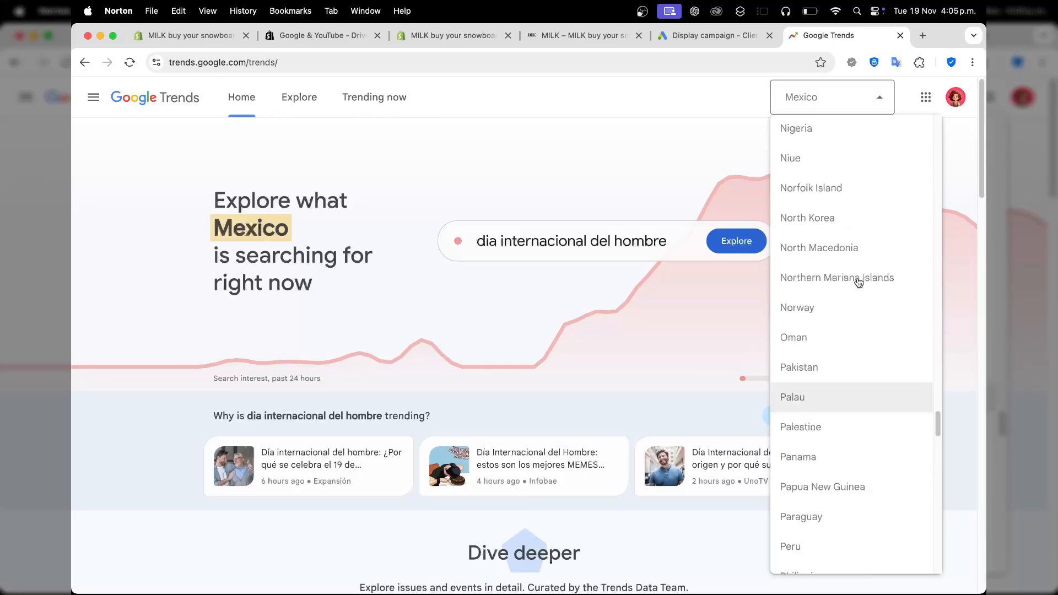
# Explore the search term lamps in Google Trends.
pyautogui.click(640, 232)
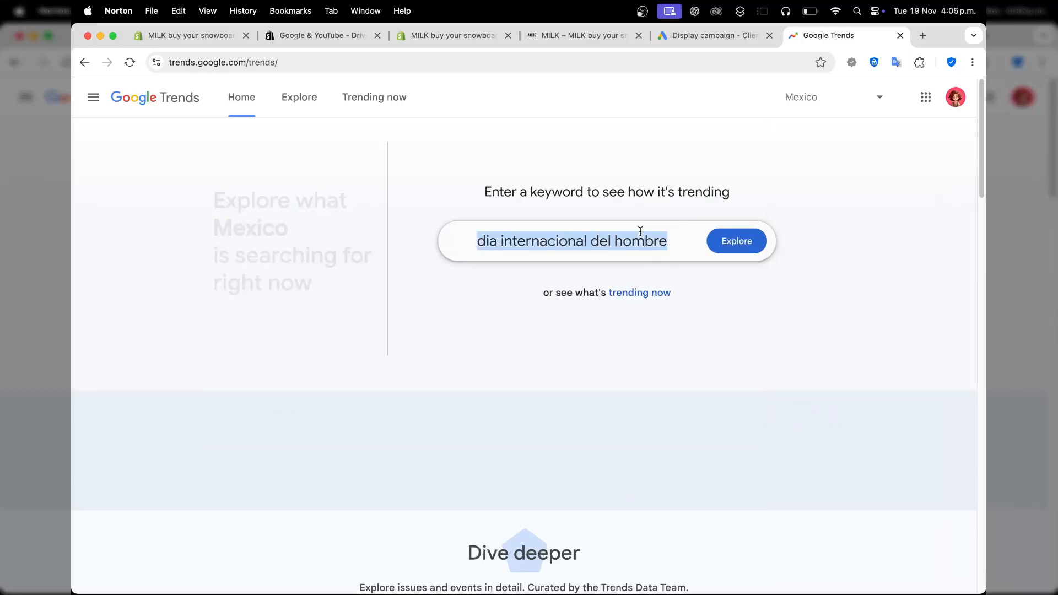
pyautogui.press('BackSpace')
pyautogui.write('lamps')
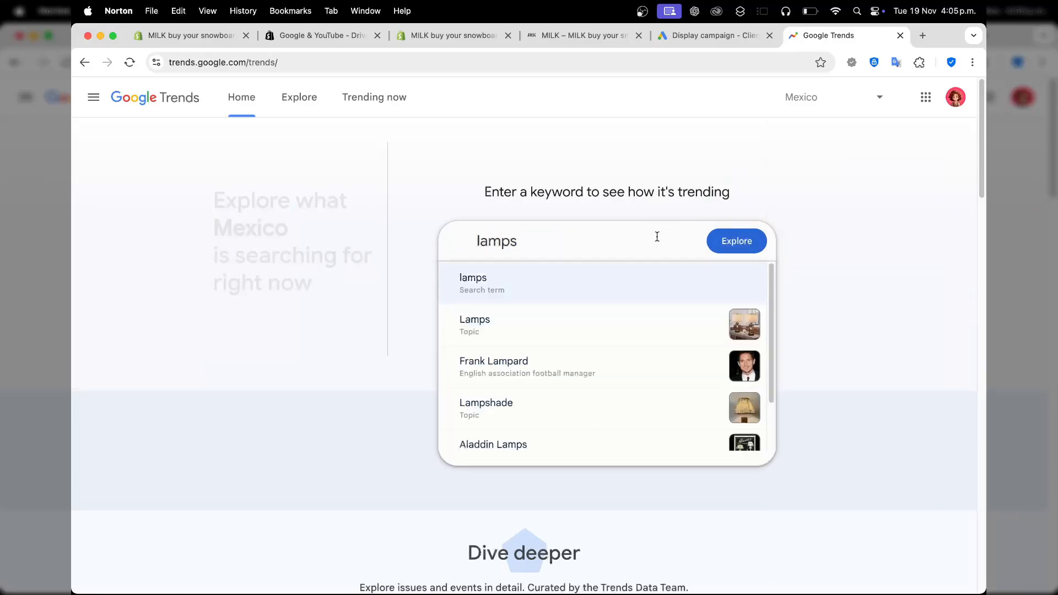
pyautogui.click(521, 283)
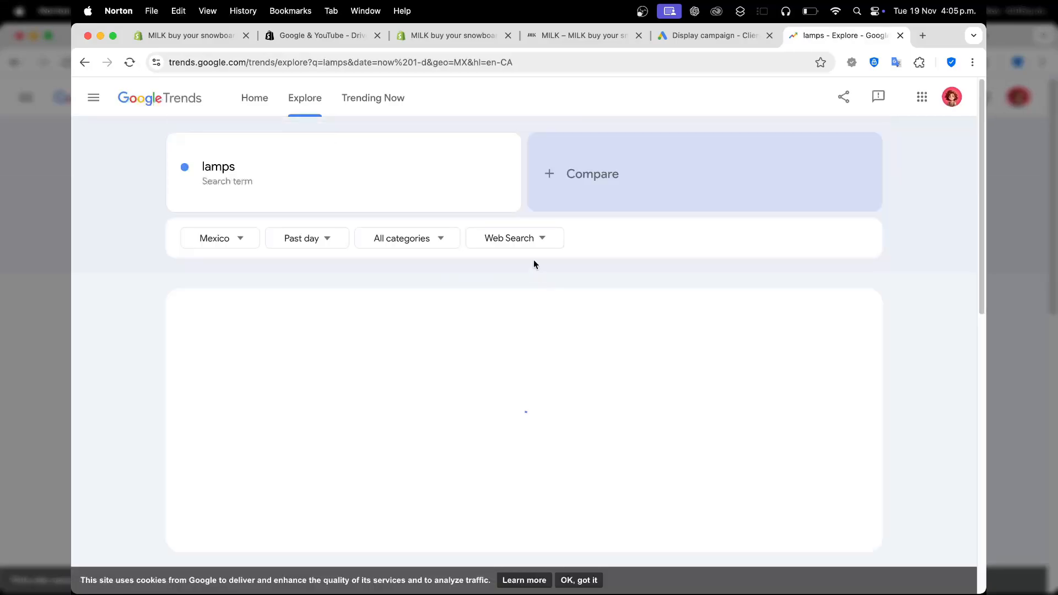
# Set the lamps search trend to worldwide coverage over the past 30 days.
pyautogui.click(226, 234)
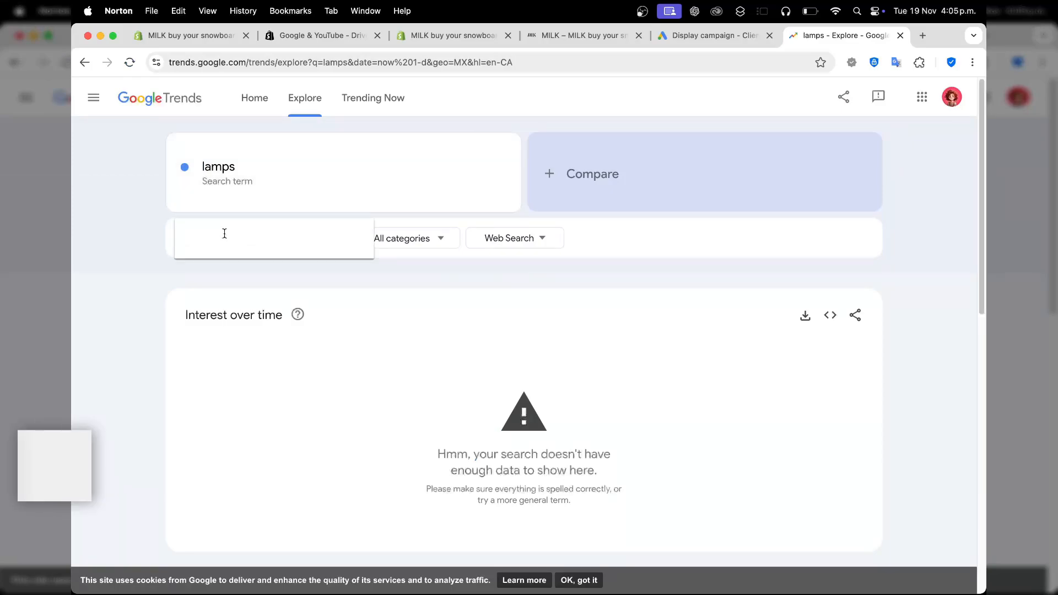
pyautogui.click(230, 270)
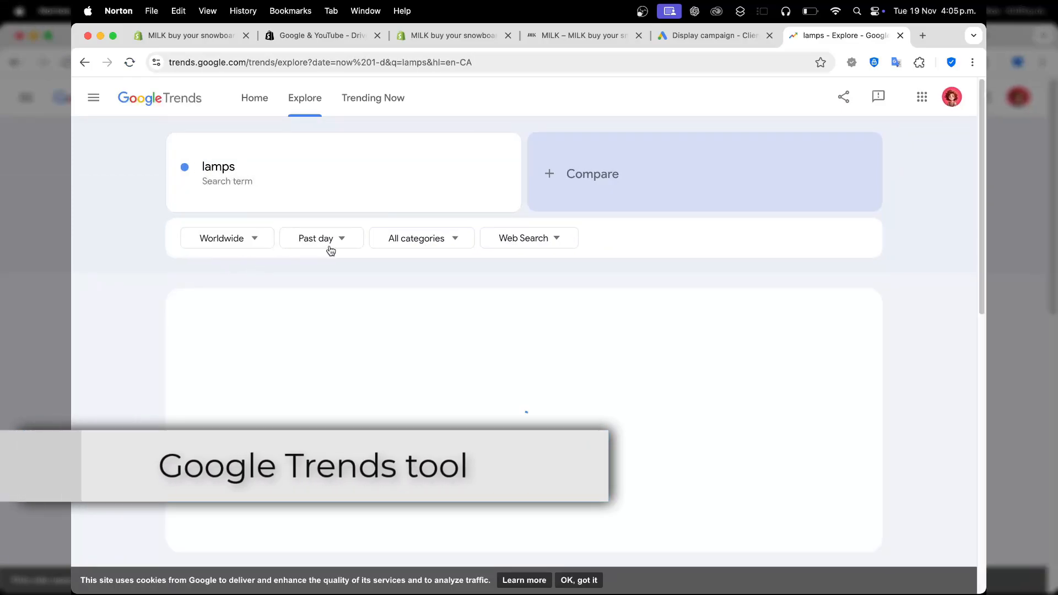
pyautogui.click(330, 247)
pyautogui.click(325, 361)
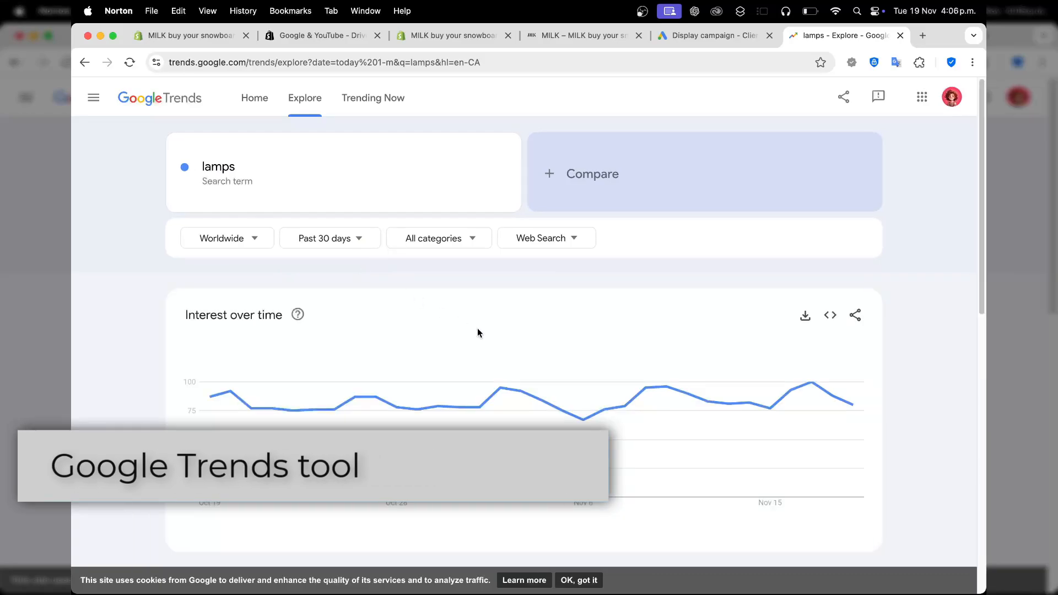
# Examine the worldwide interest by region, related topics and related queries for lamps.
pyautogui.scroll(-1, 477, 328)
pyautogui.scroll(-5, 477, 329)
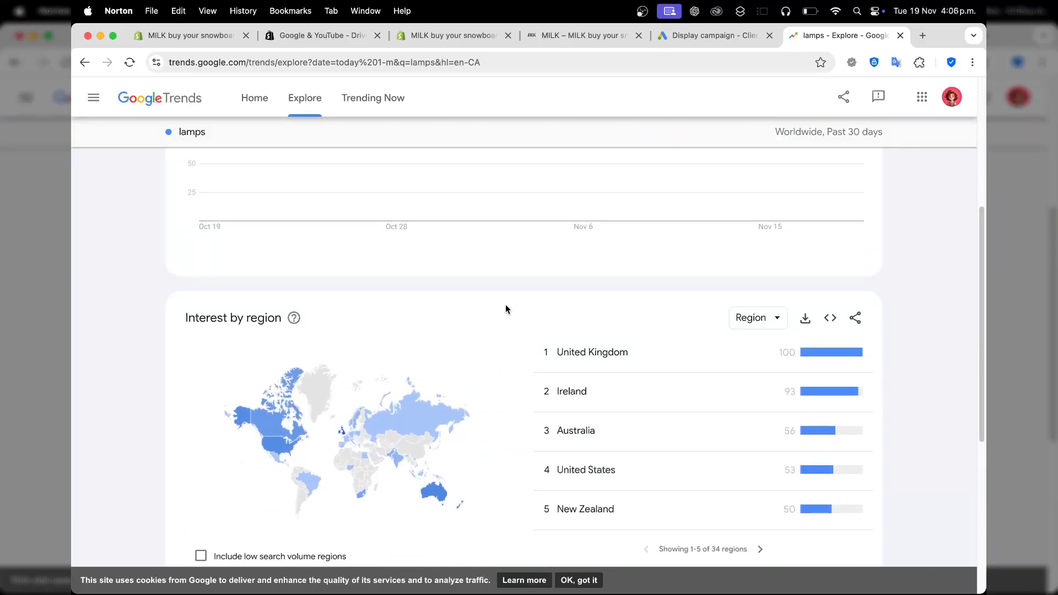
pyautogui.scroll(-6, 504, 309)
pyautogui.scroll(11, 506, 315)
pyautogui.scroll(-10, 397, 221)
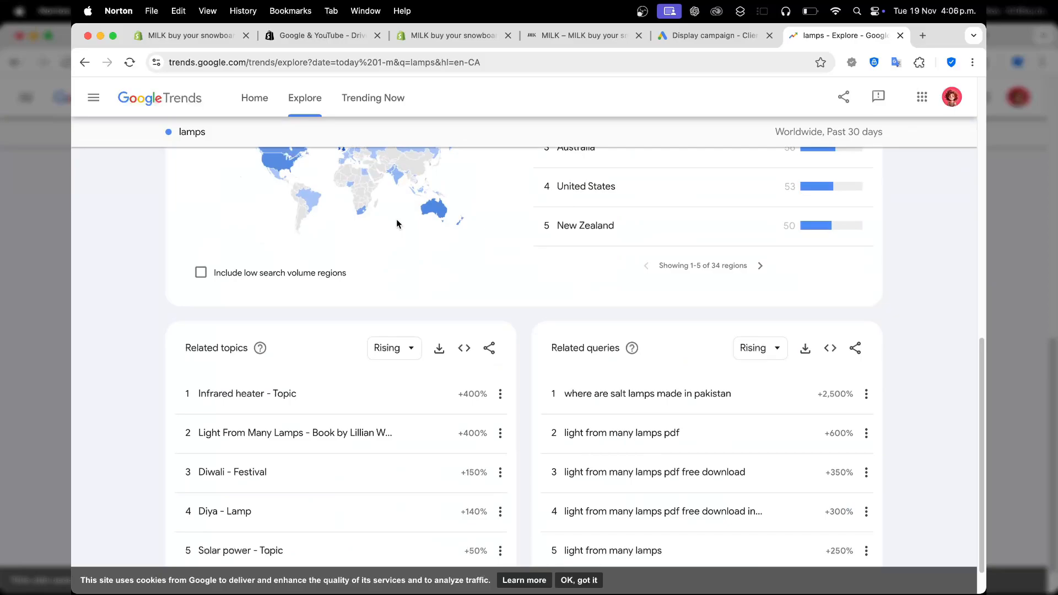
pyautogui.scroll(2, 397, 222)
pyautogui.scroll(1, 397, 223)
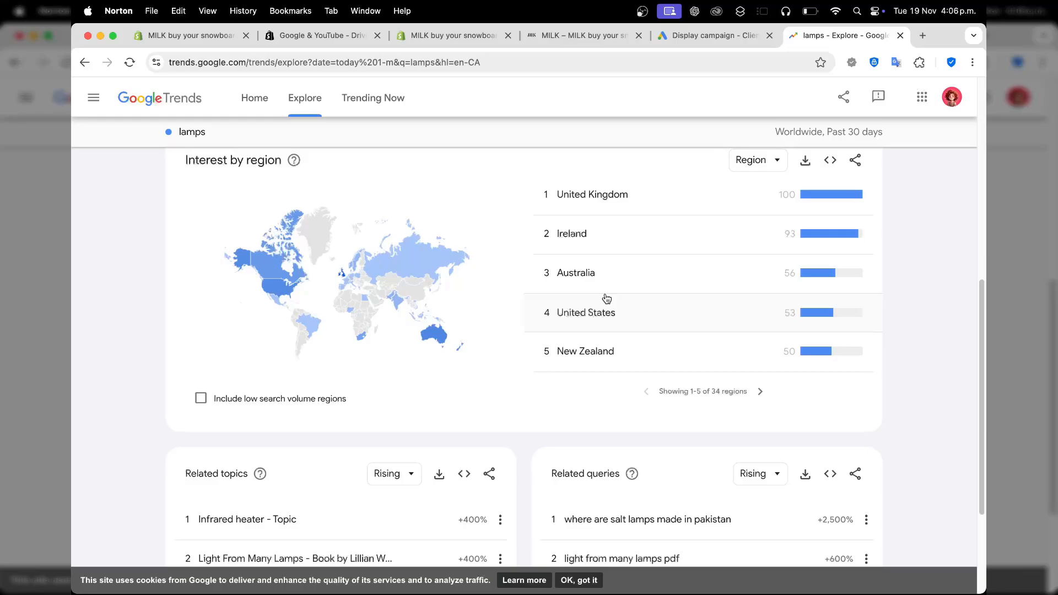
pyautogui.scroll(-3, 606, 298)
pyautogui.scroll(10, 573, 283)
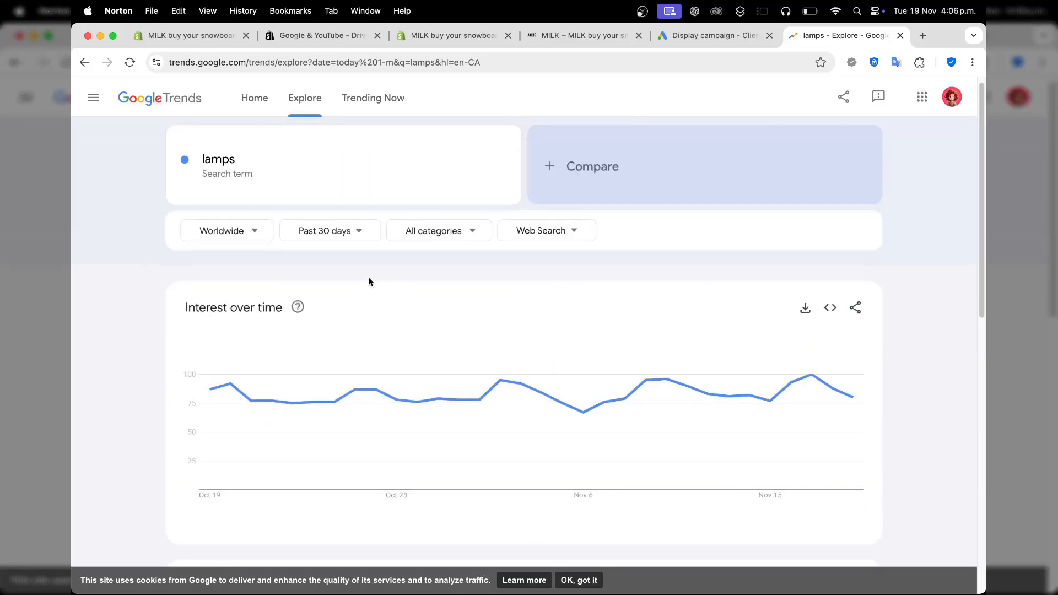
# Filter the lamps trend to the United Kingdom and examine the interest in its subregions.
pyautogui.click(242, 241)
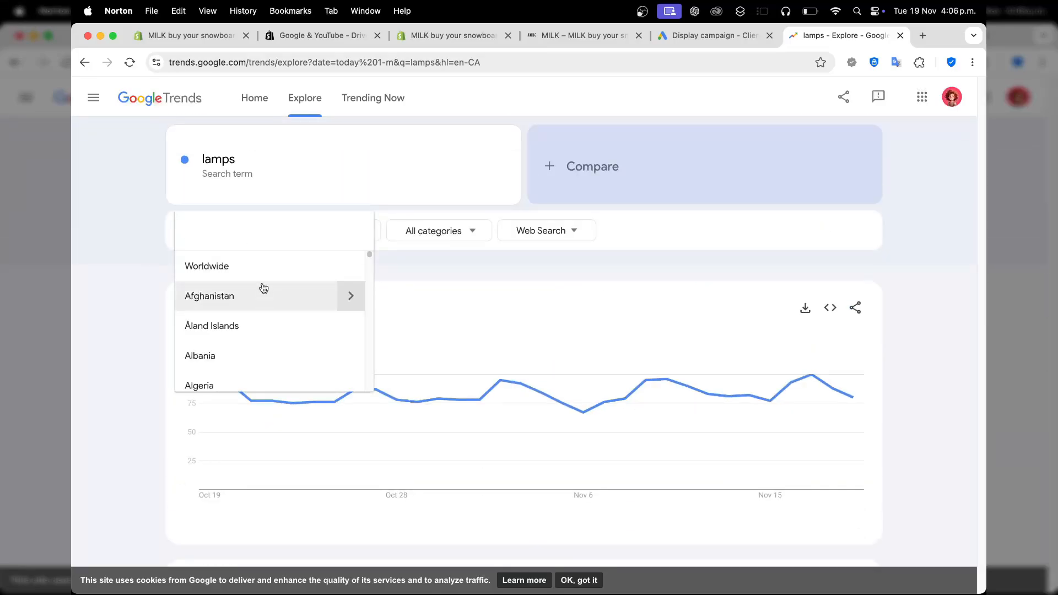
pyautogui.write('unite')
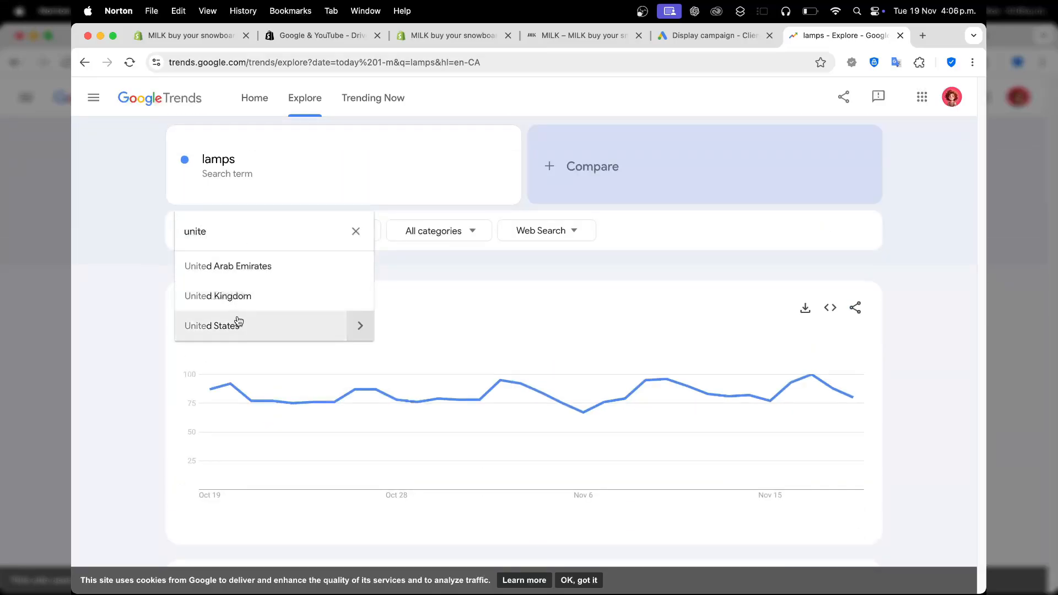
pyautogui.click(237, 297)
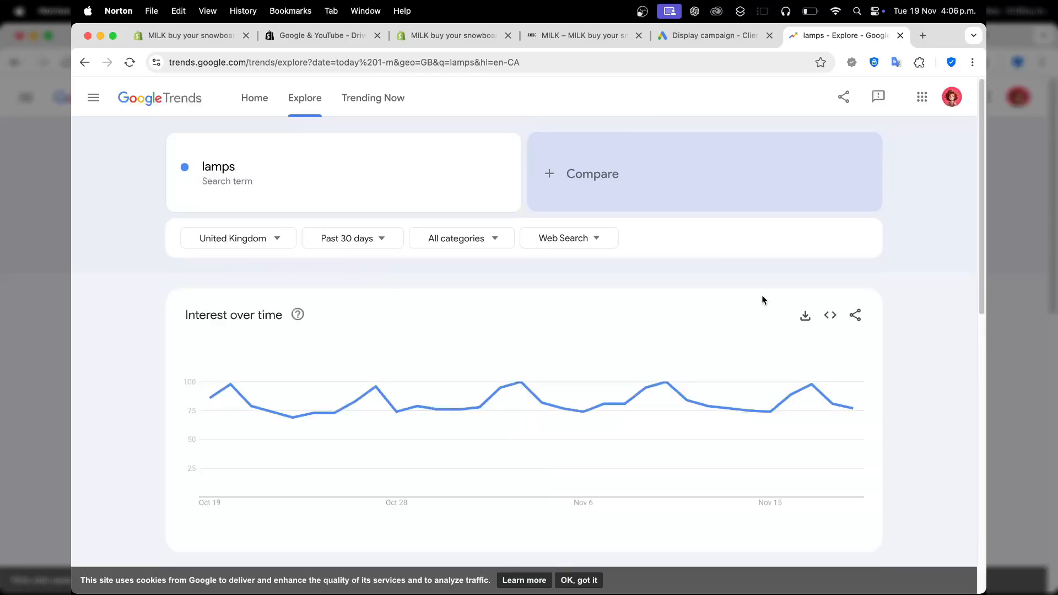
pyautogui.scroll(-5, 778, 283)
pyautogui.scroll(2, 778, 287)
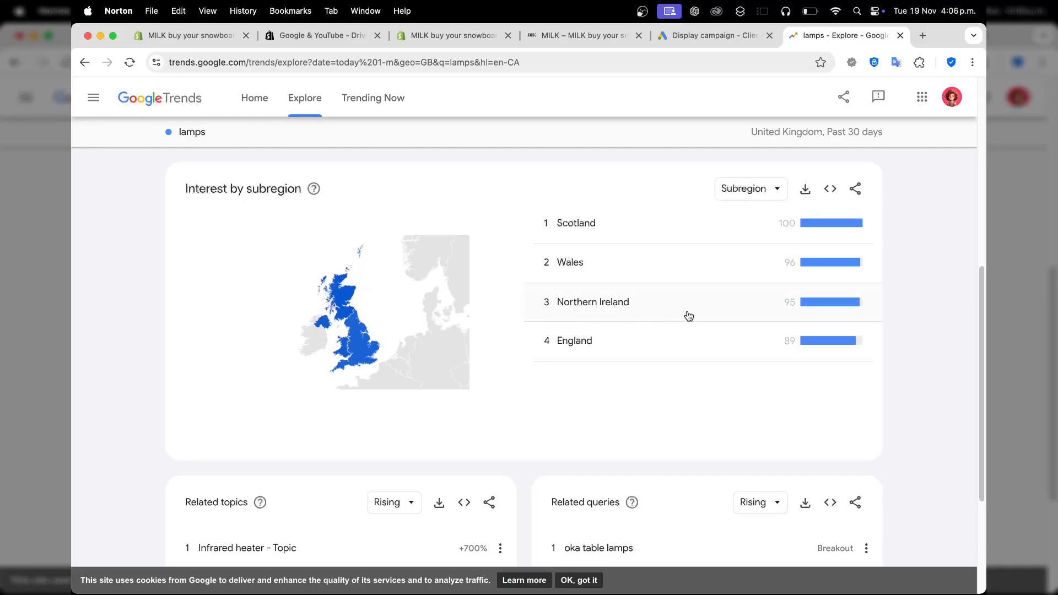
pyautogui.moveTo(385, 352)
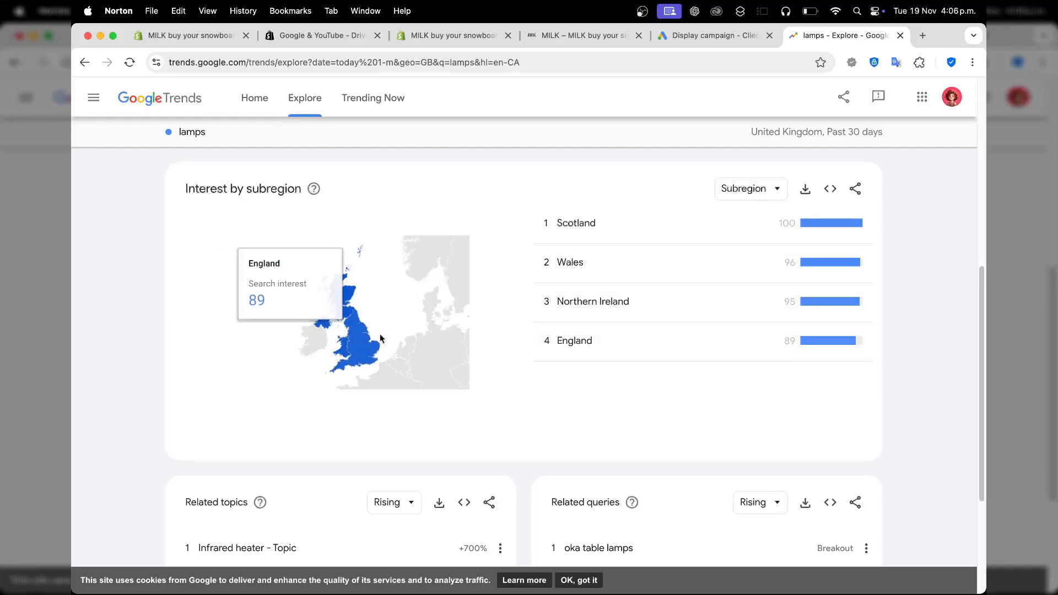
pyautogui.moveTo(328, 330)
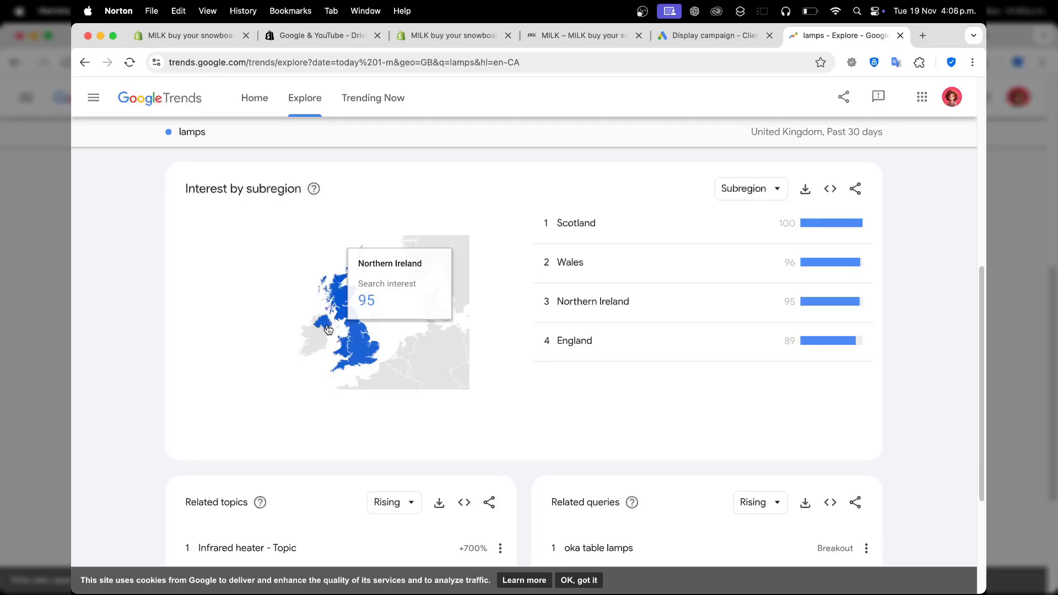
# Switch to the Google Ads campaign and target Ireland, Scotland and Wales as its custom locations.
pyautogui.click(699, 36)
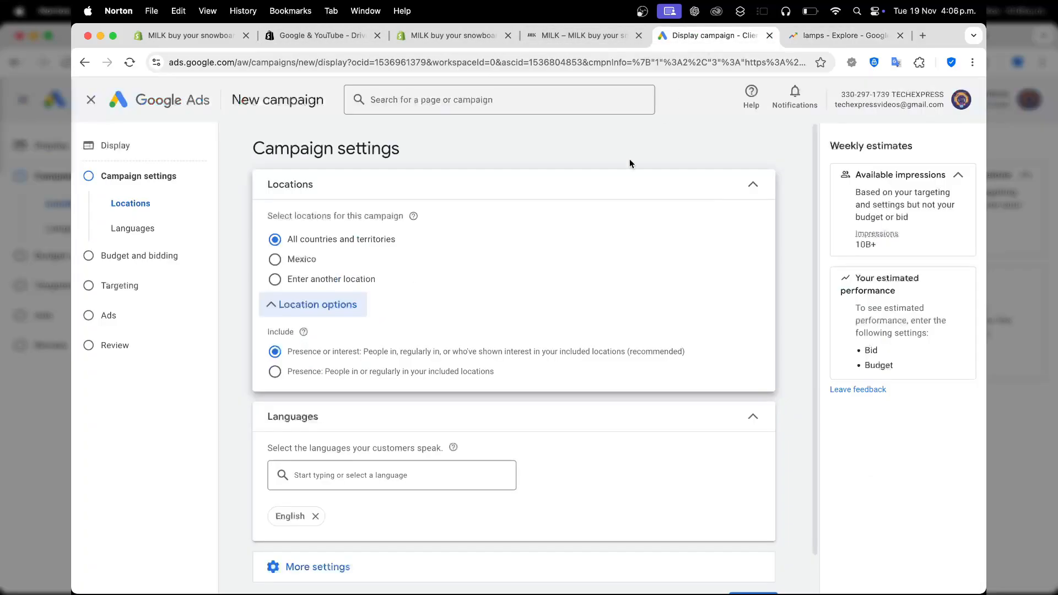
pyautogui.click(347, 279)
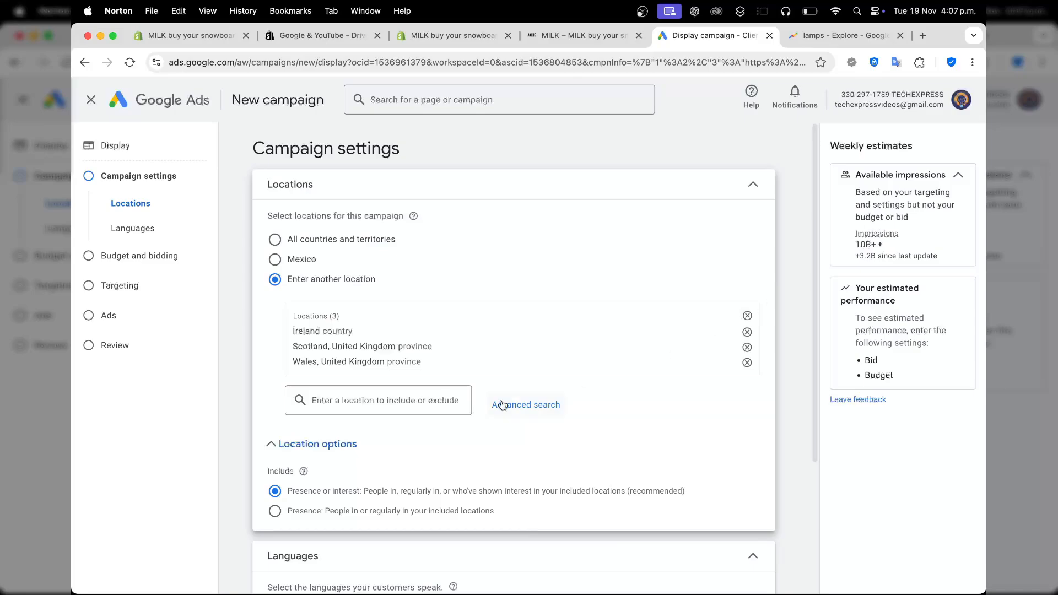
# Expand the additional campaign settings to review them and continue to budget and bidding.
pyautogui.scroll(-5, 447, 454)
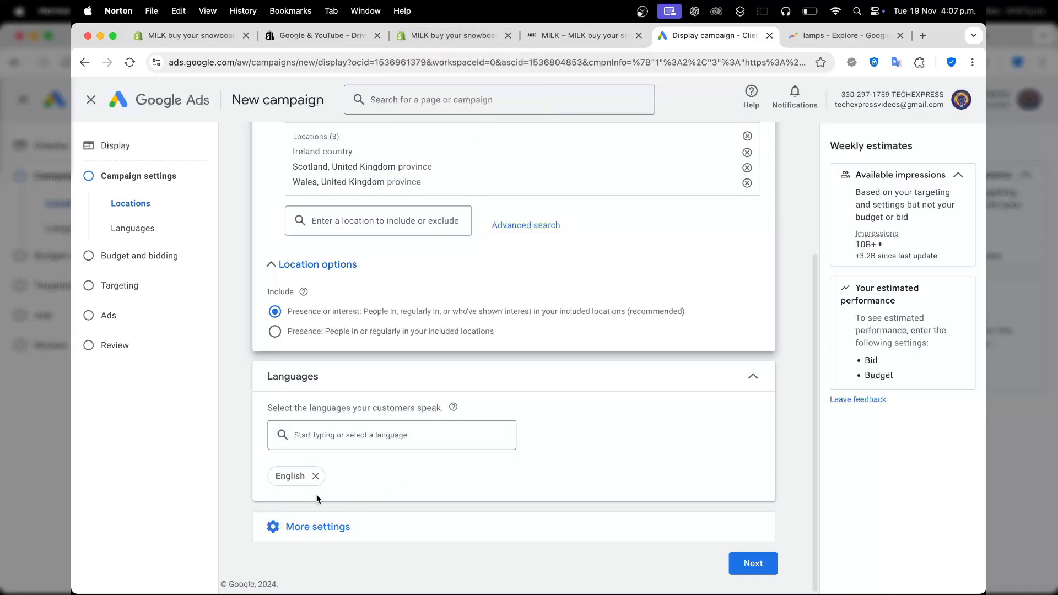
pyautogui.click(397, 534)
pyautogui.scroll(-4, 441, 440)
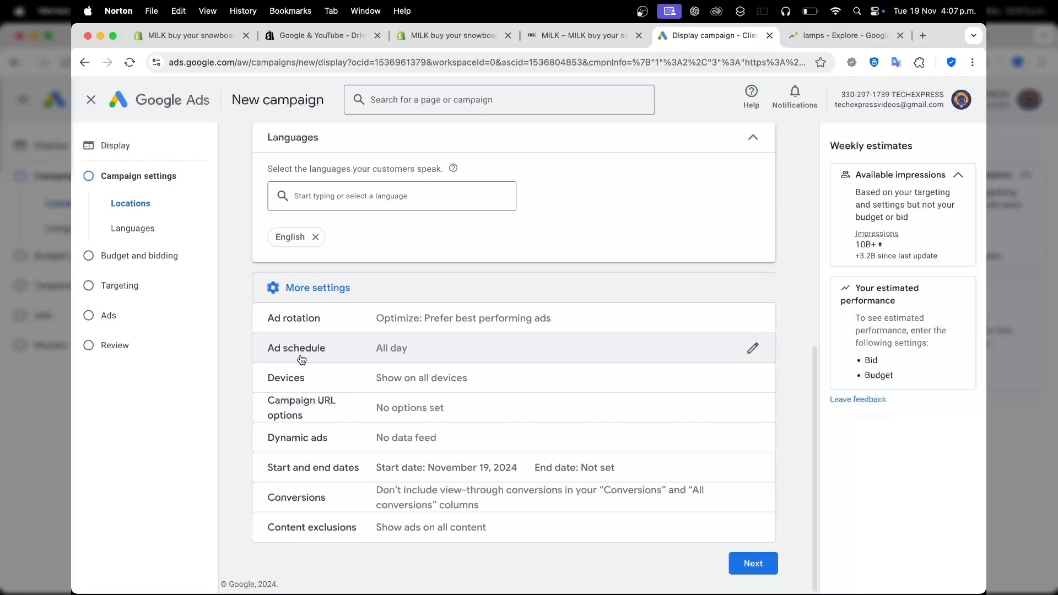
pyautogui.click(766, 565)
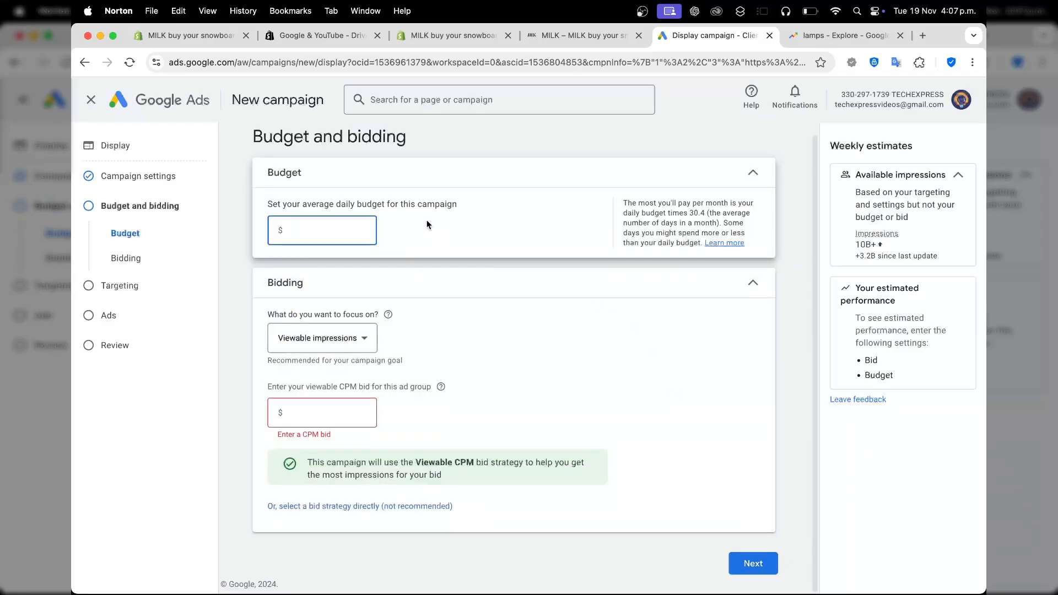
# Set the average daily budget to $21 and, with bidding focused on viewable impressions, the viewable CPM bid to $1.
pyautogui.write('21')
pyautogui.click(427, 233)
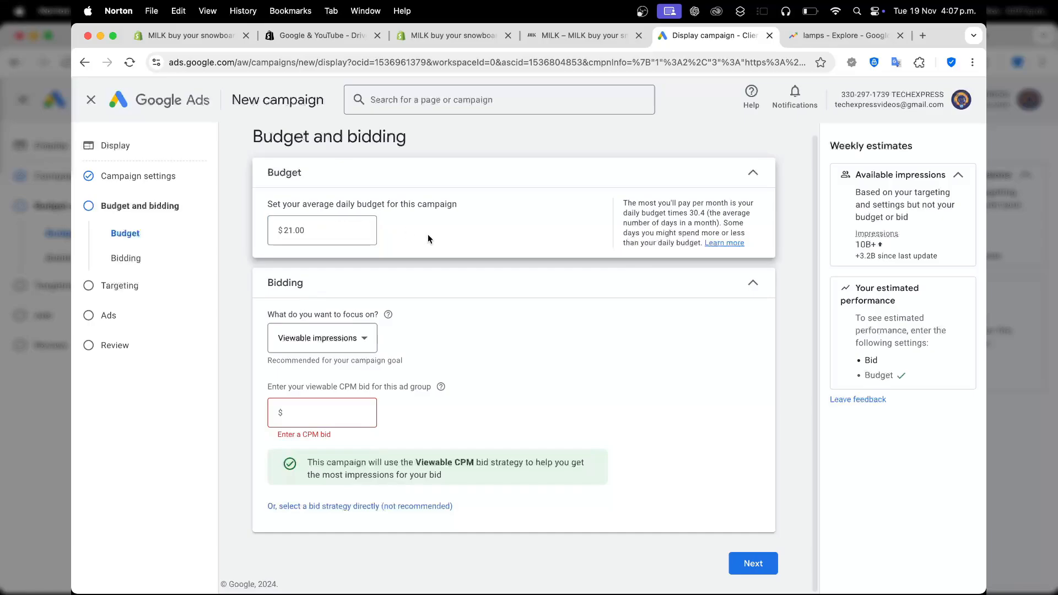
pyautogui.click(348, 349)
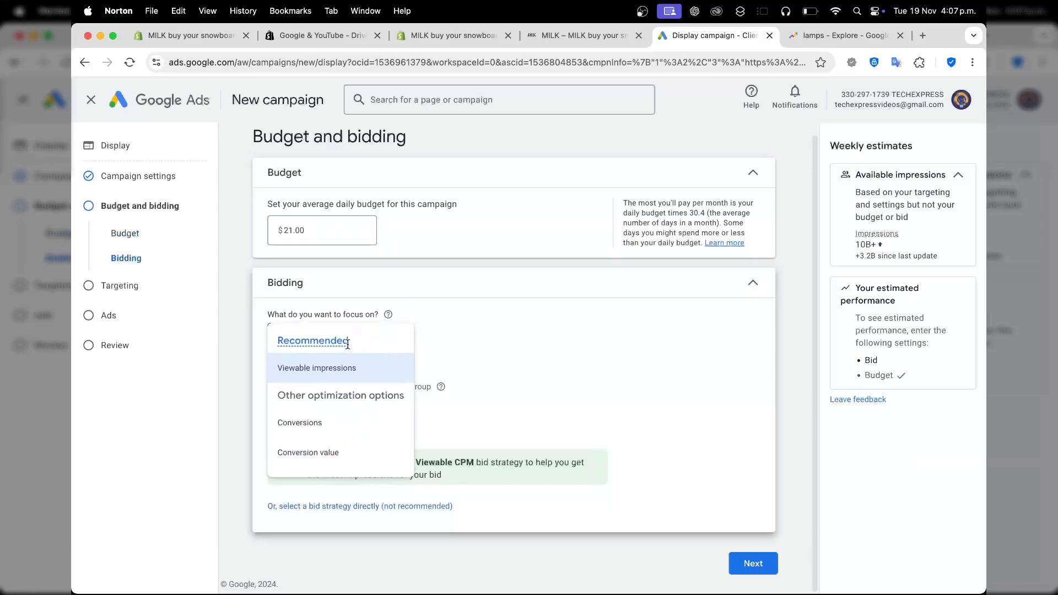
pyautogui.click(343, 375)
pyautogui.click(323, 413)
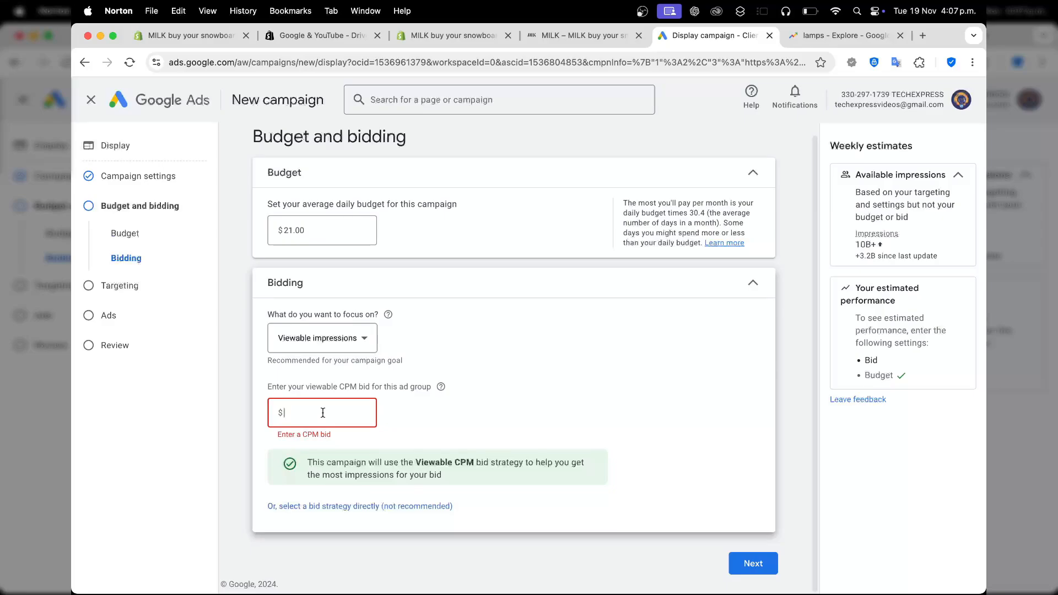
pyautogui.write('1')
pyautogui.click(302, 461)
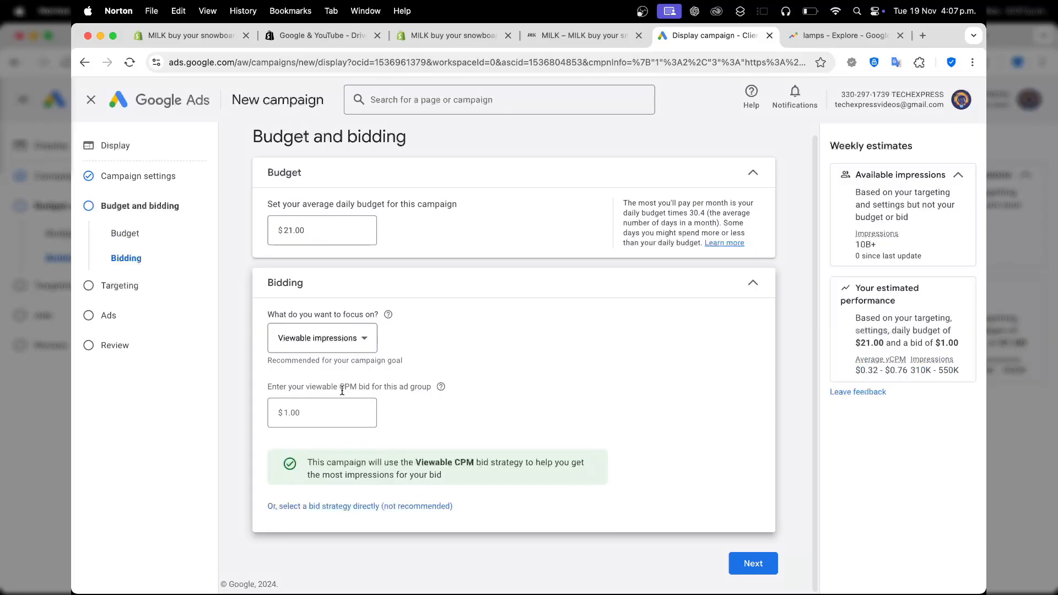
pyautogui.moveTo(342, 390); pyautogui.dragTo(348, 390)
# Continue to the campaign's targeting settings and complete the identity confirmation.
pyautogui.click(734, 564)
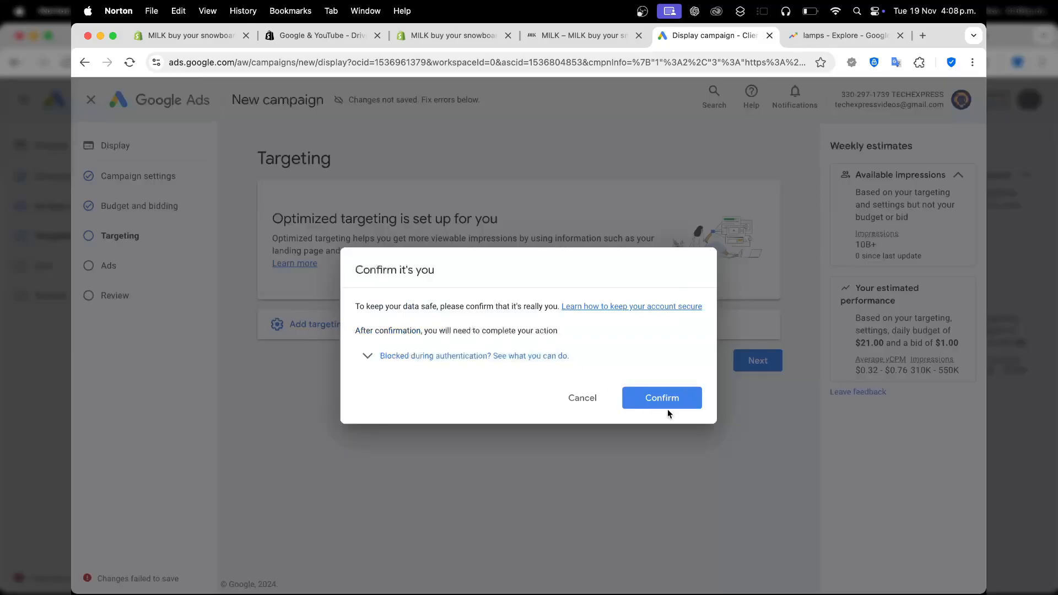
pyautogui.click(666, 406)
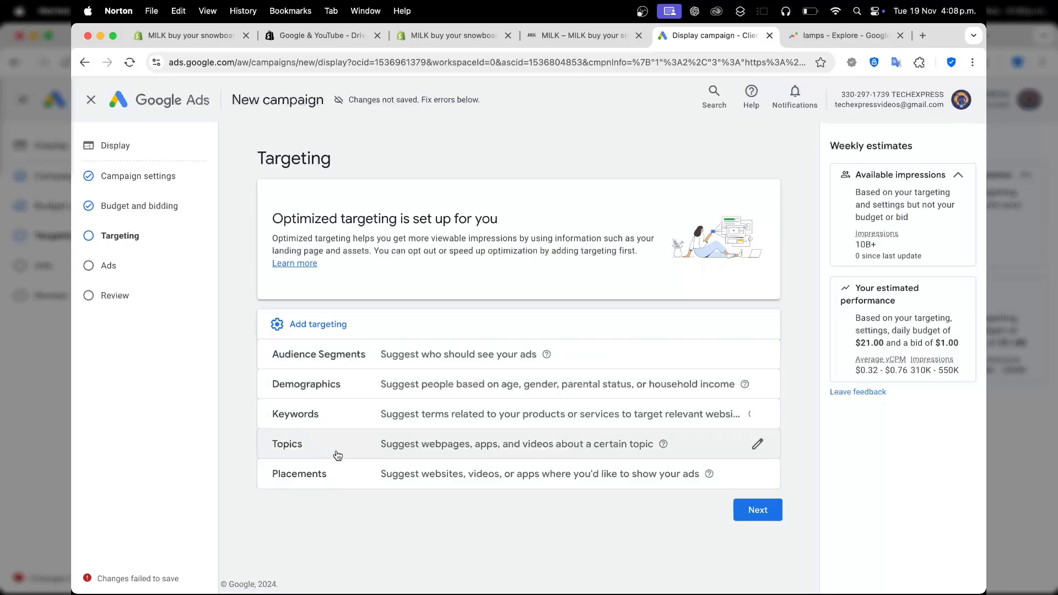
# Get keyword ideas for the product lamps in the keyword targeting and add all of them as targeted keywords.
pyautogui.click(349, 424)
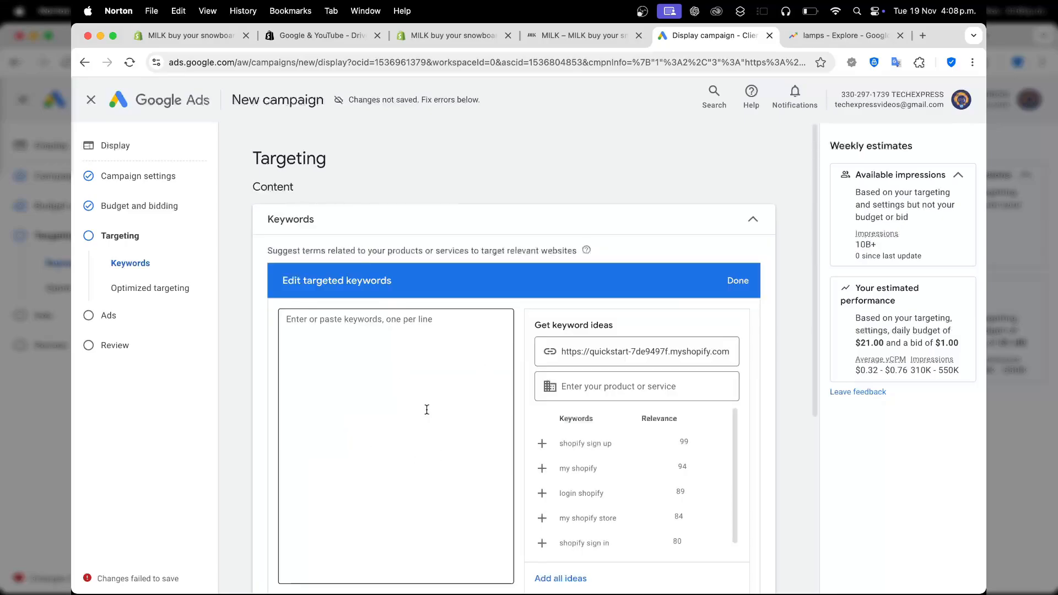
pyautogui.scroll(-1, 435, 412)
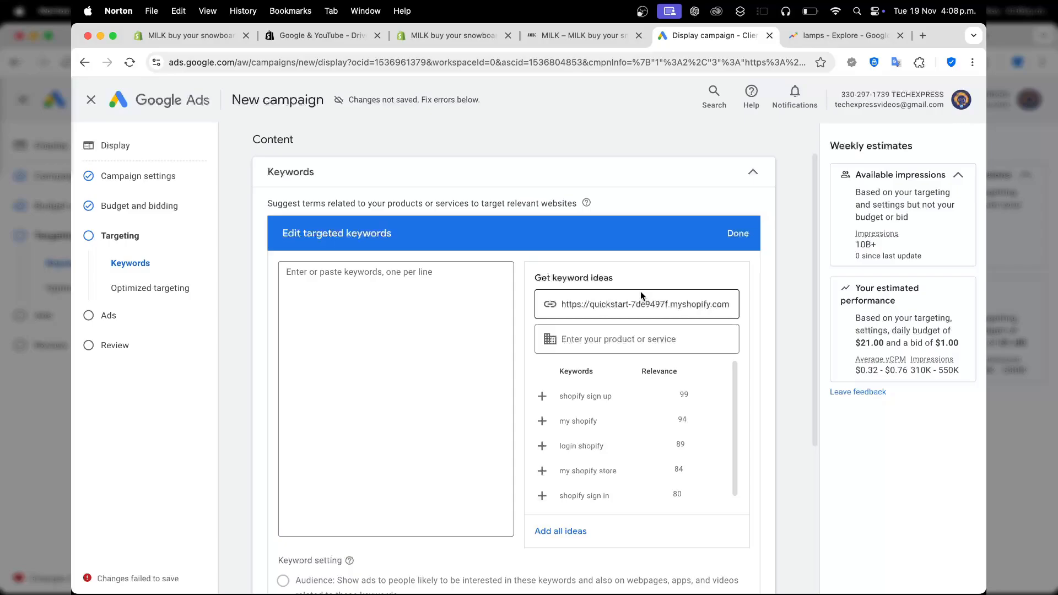
pyautogui.click(629, 334)
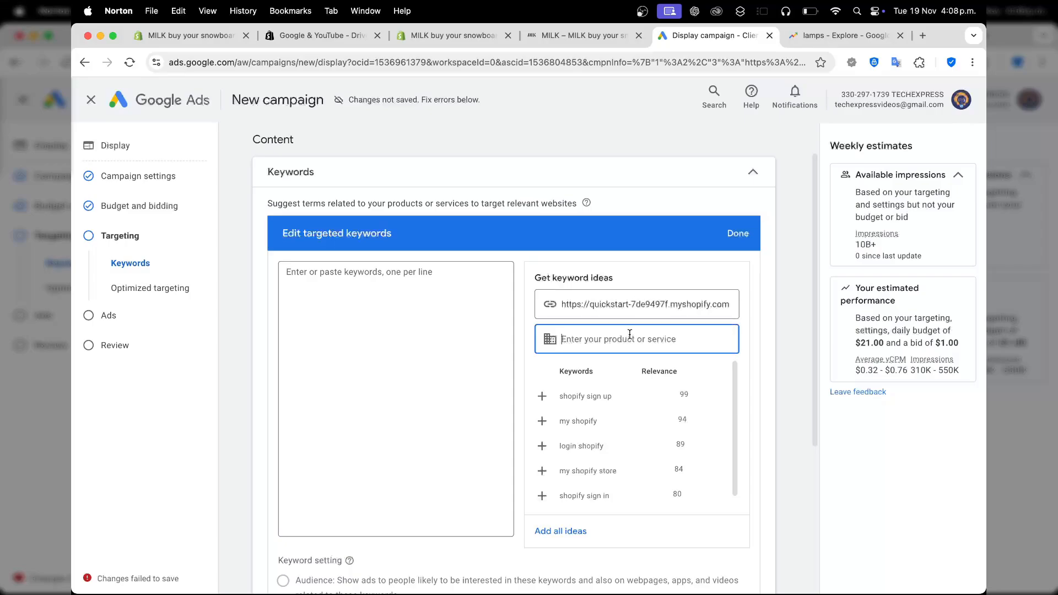
pyautogui.write('lamps')
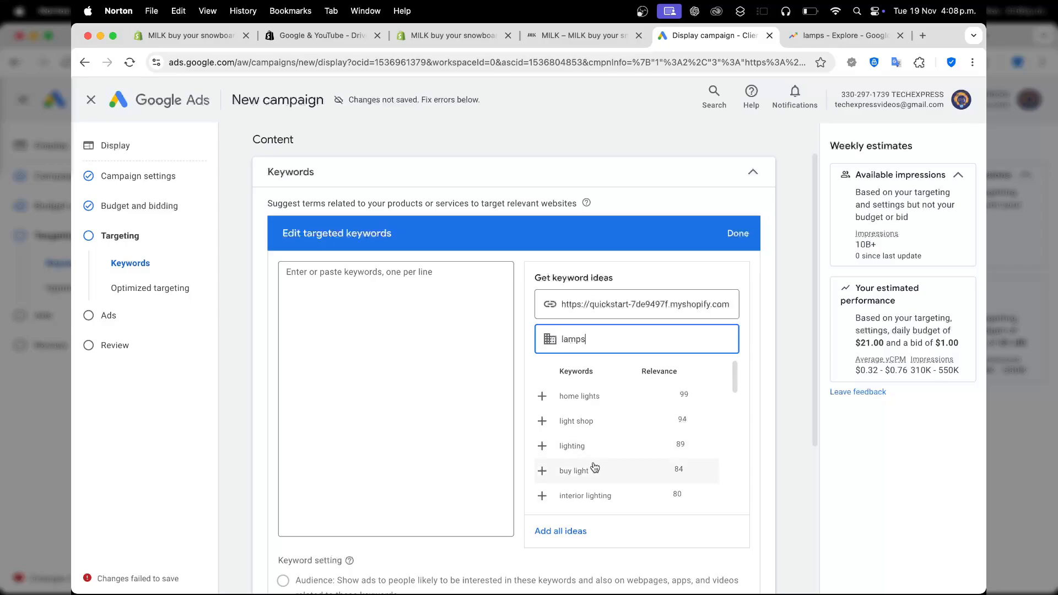
pyautogui.scroll(-1, 588, 471)
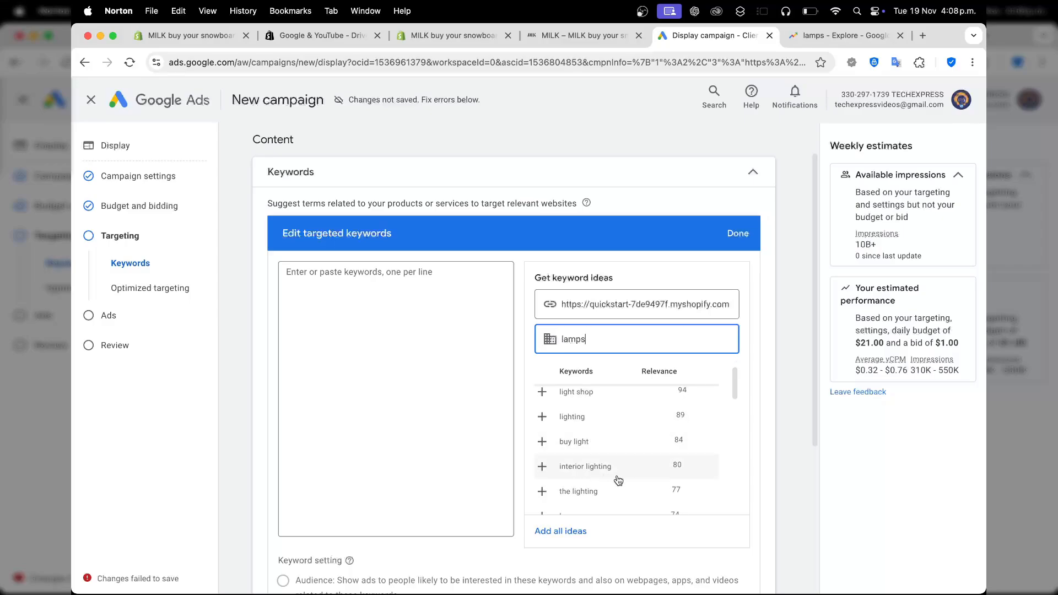
pyautogui.scroll(-2, 614, 478)
pyautogui.scroll(-4, 603, 476)
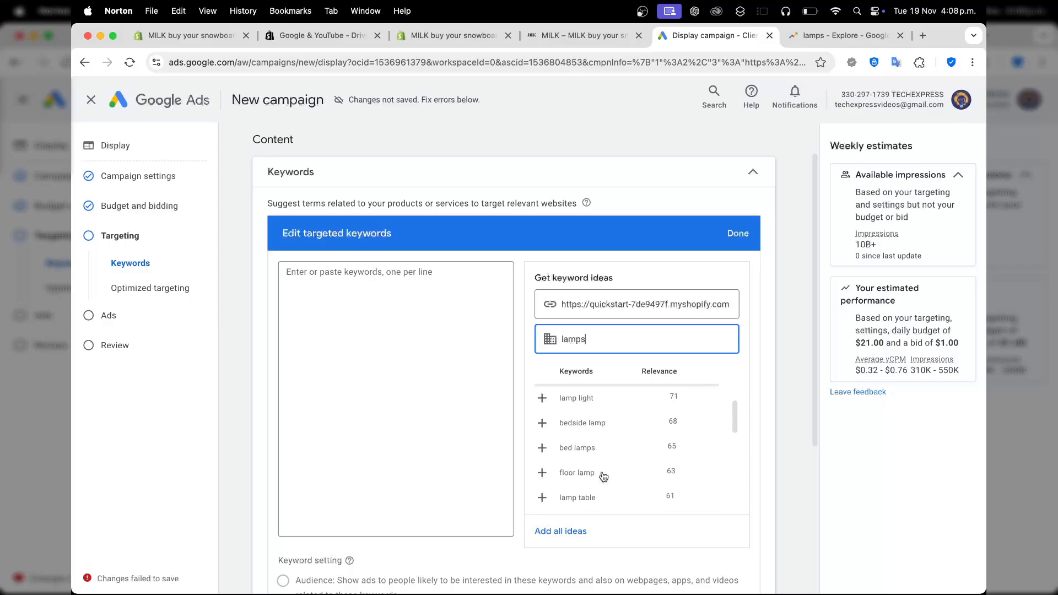
pyautogui.scroll(-5, 604, 476)
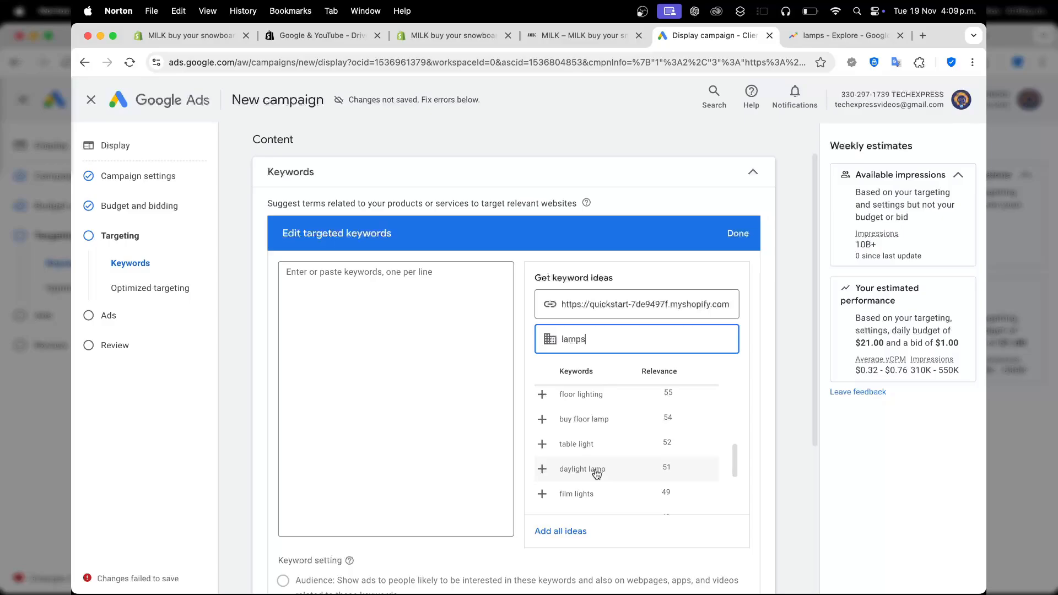
pyautogui.click(565, 529)
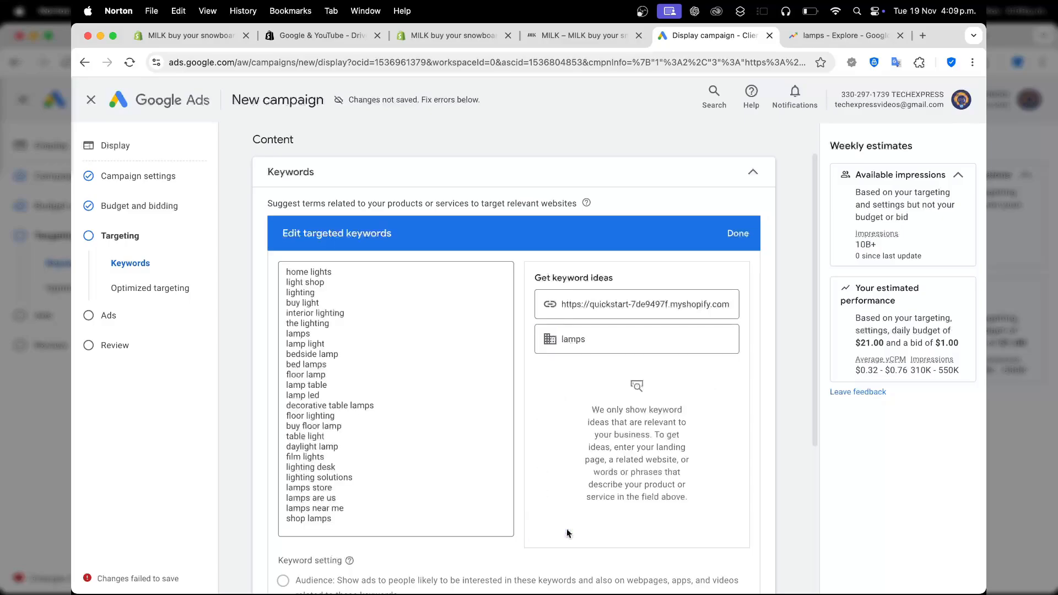
# Continue from targeting to ad creation and bring up the responsive display ad's business name and image fields.
pyautogui.scroll(-5, 377, 365)
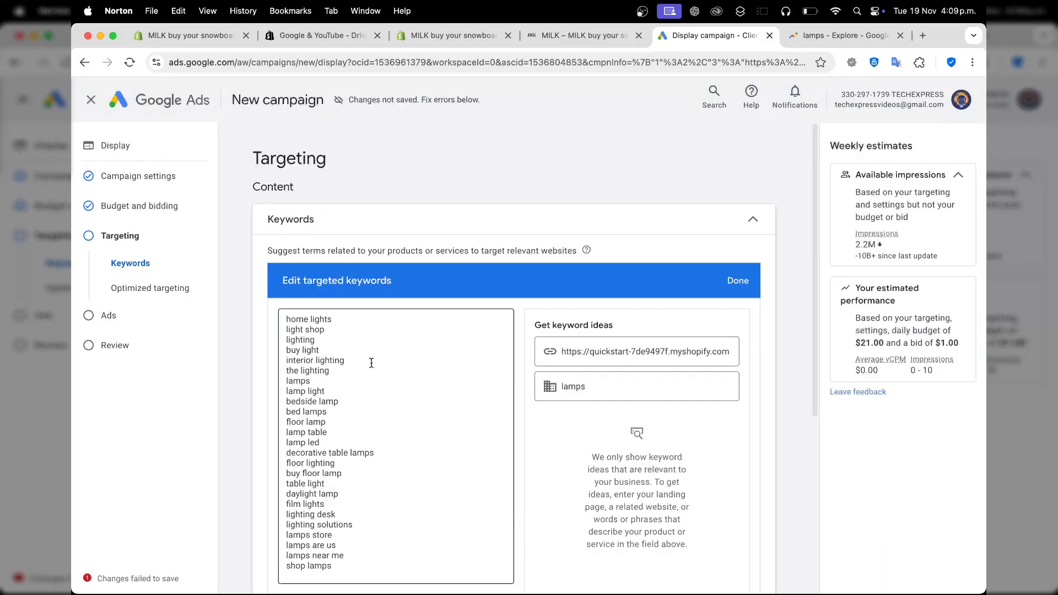
pyautogui.click(747, 549)
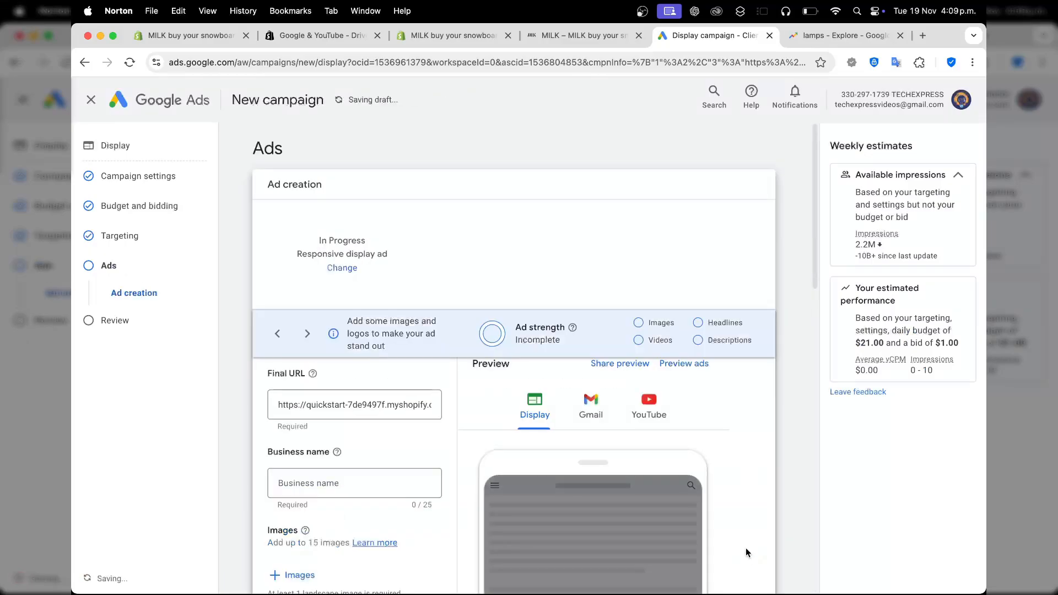
pyautogui.scroll(-3, 759, 422)
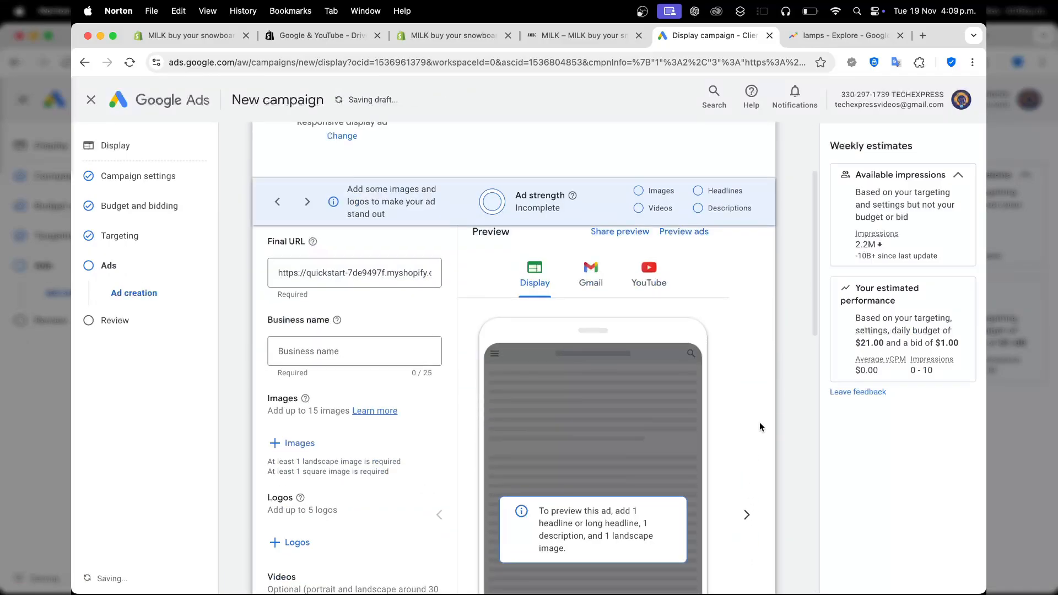
# Enter Lamp Experts as the business name of the responsive display ad.
pyautogui.scroll(2, 759, 422)
pyautogui.scroll(-2, 756, 424)
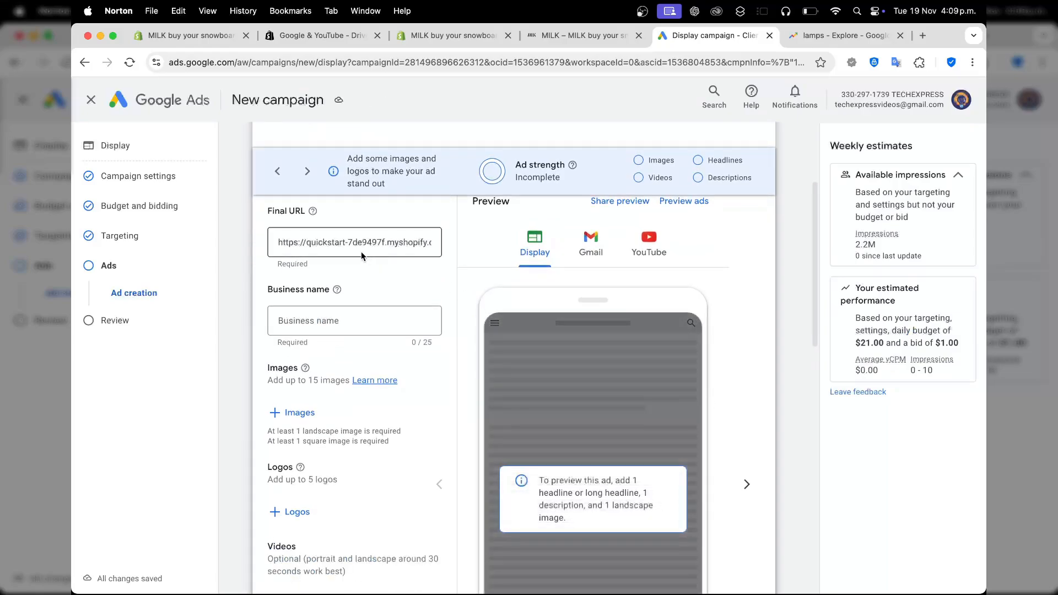
pyautogui.click(351, 317)
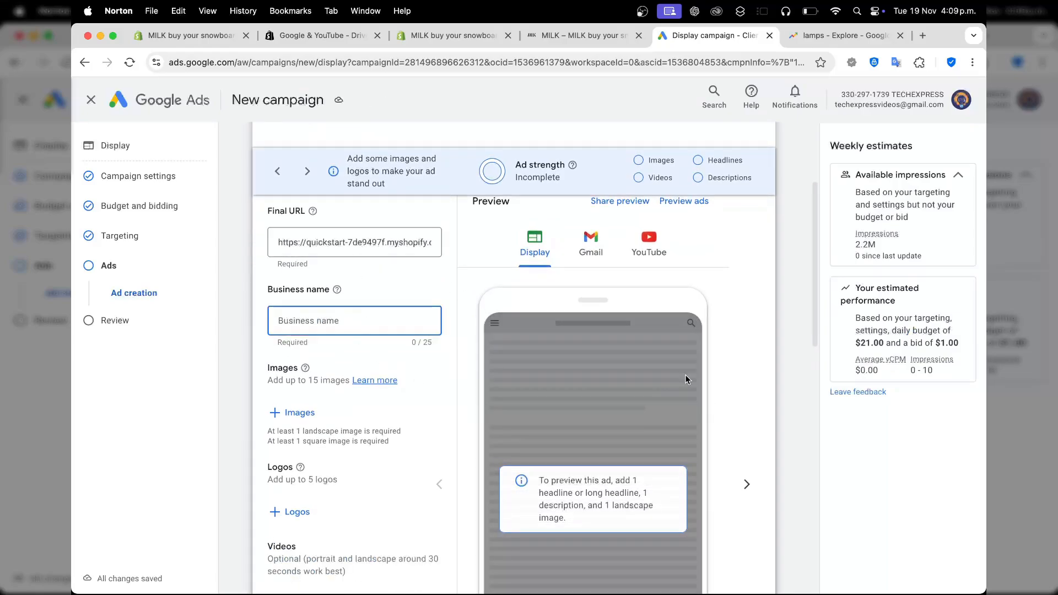
pyautogui.scroll(-1, 685, 375)
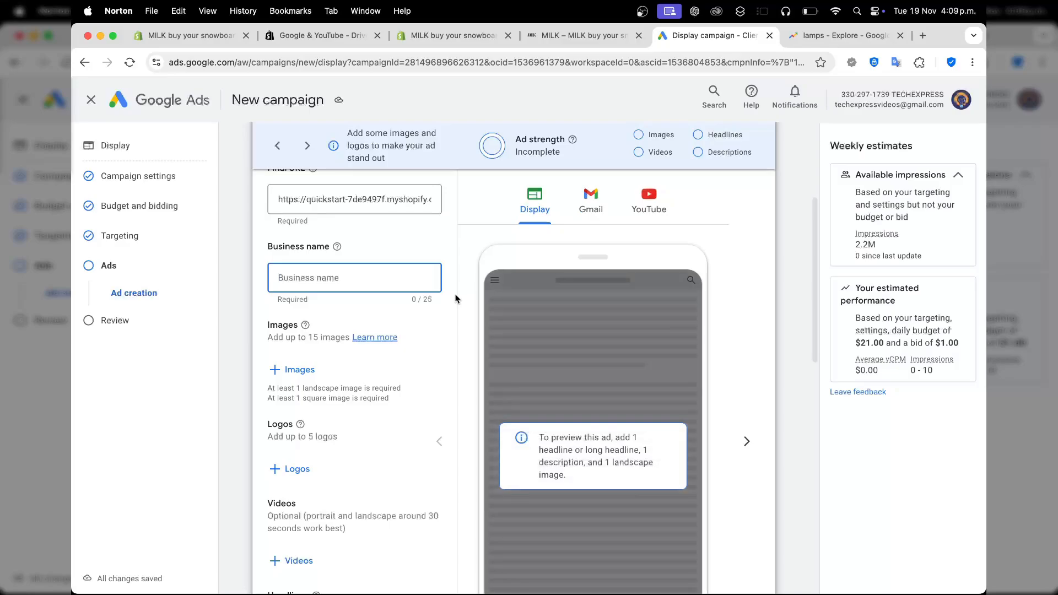
pyautogui.write('Lamp')
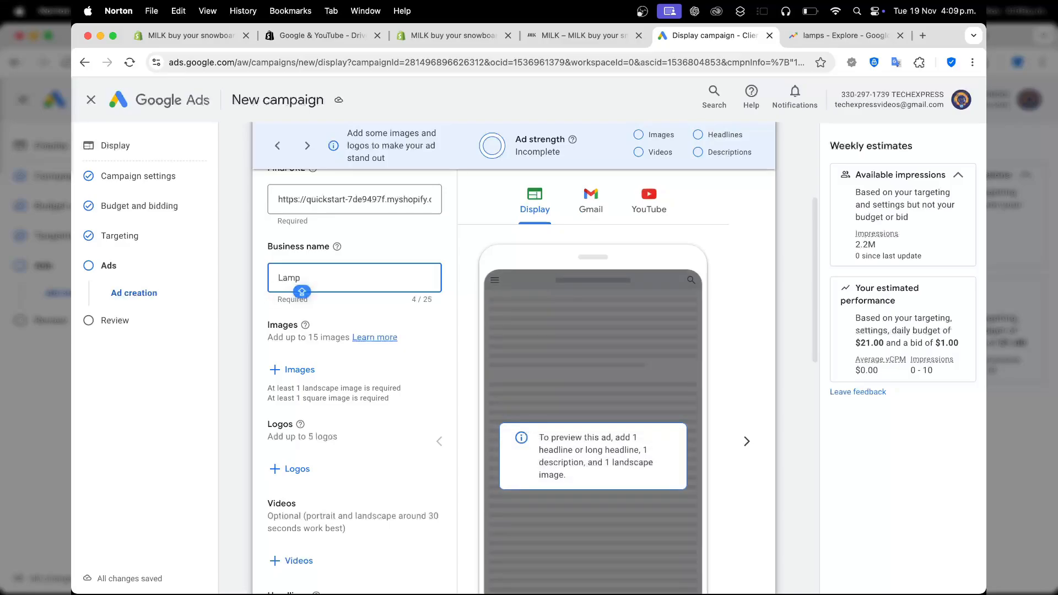
pyautogui.write(' Experts')
# Add the suggested vertical stock photo of the dark-clothed snowboarder as ad images and the unisex-premium T-shirt photo from the asset library as the logo.
pyautogui.click(301, 375)
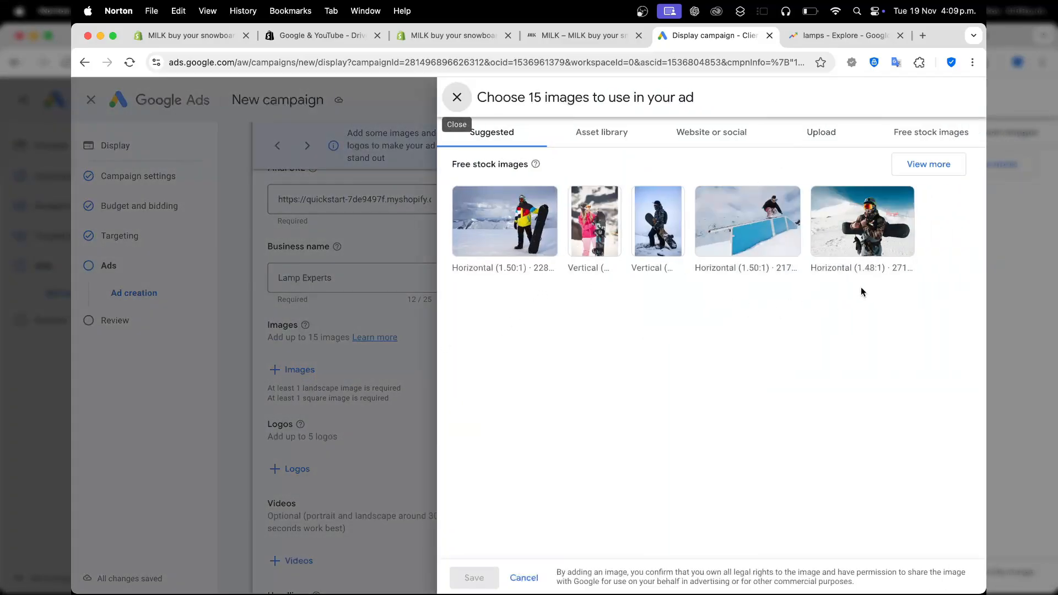
pyautogui.click(643, 205)
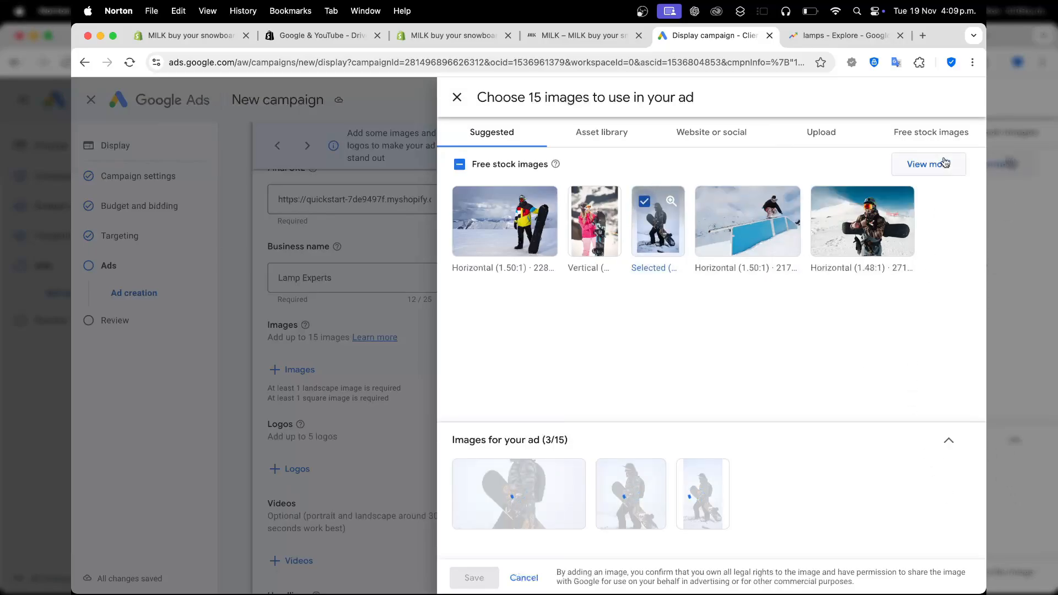
pyautogui.click(474, 577)
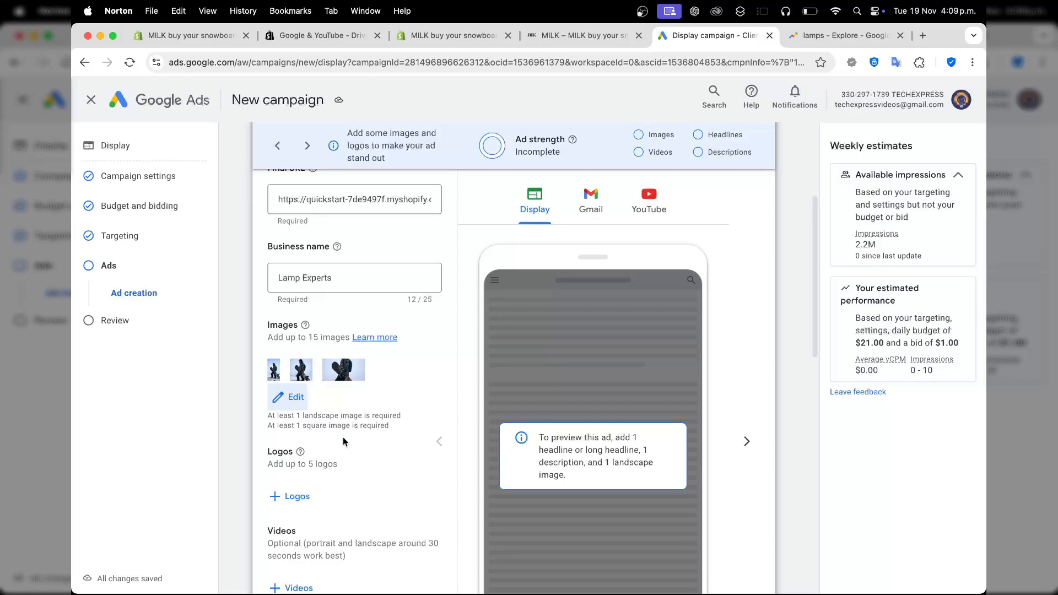
pyautogui.click(302, 497)
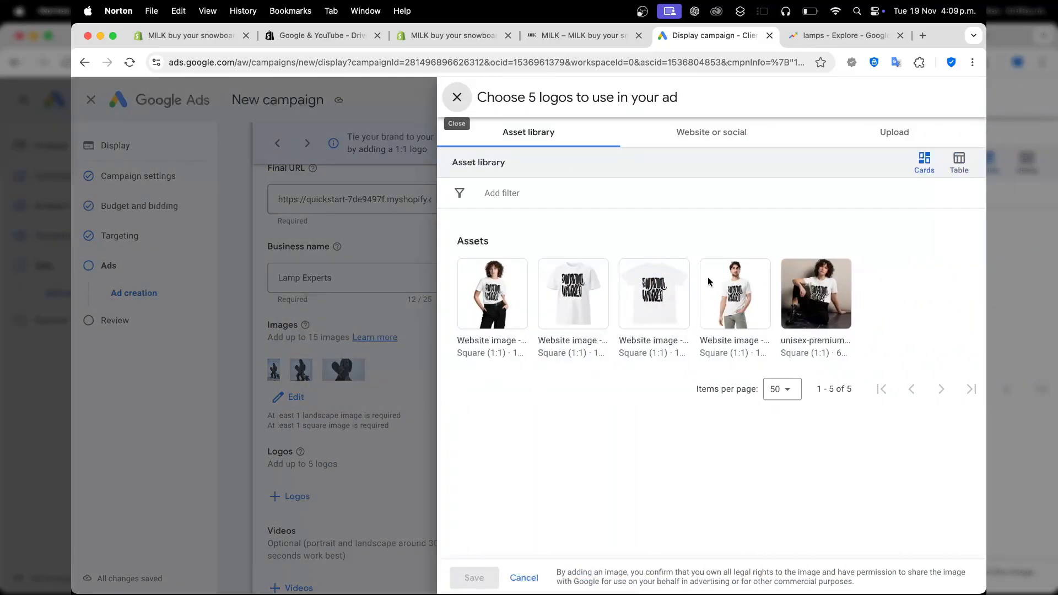
pyautogui.click(803, 285)
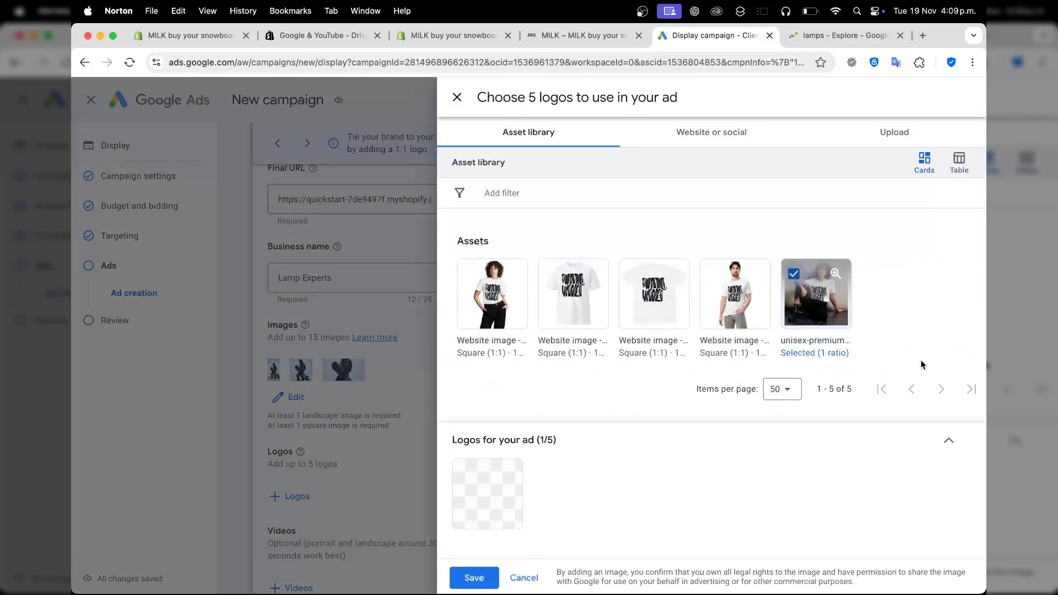
pyautogui.click(474, 578)
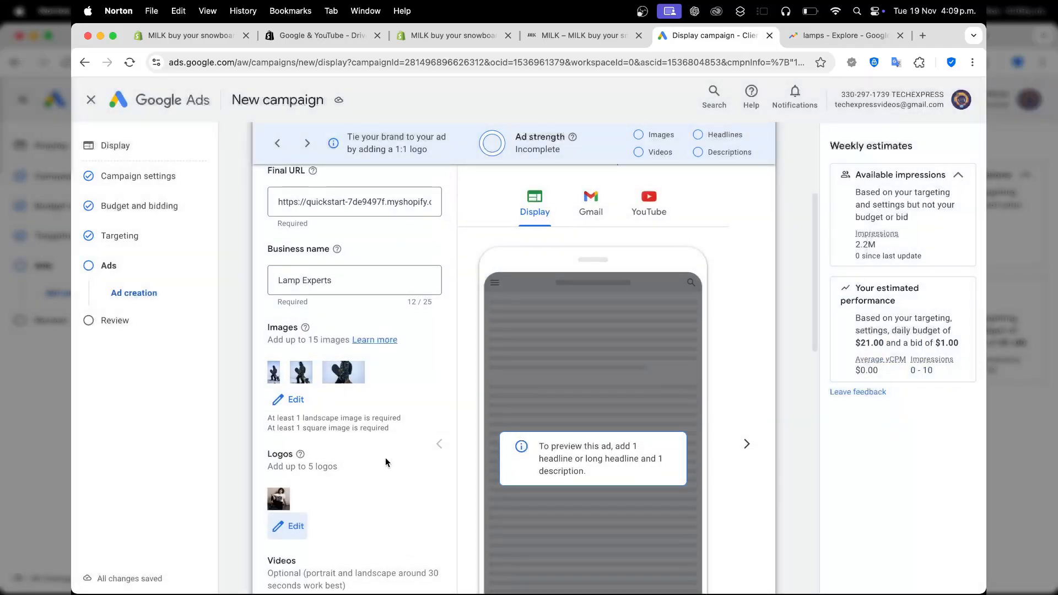
# Enter the ad's first two headlines, "Lamps are good" and "Get your lamp here".
pyautogui.scroll(-5, 385, 462)
pyautogui.click(342, 502)
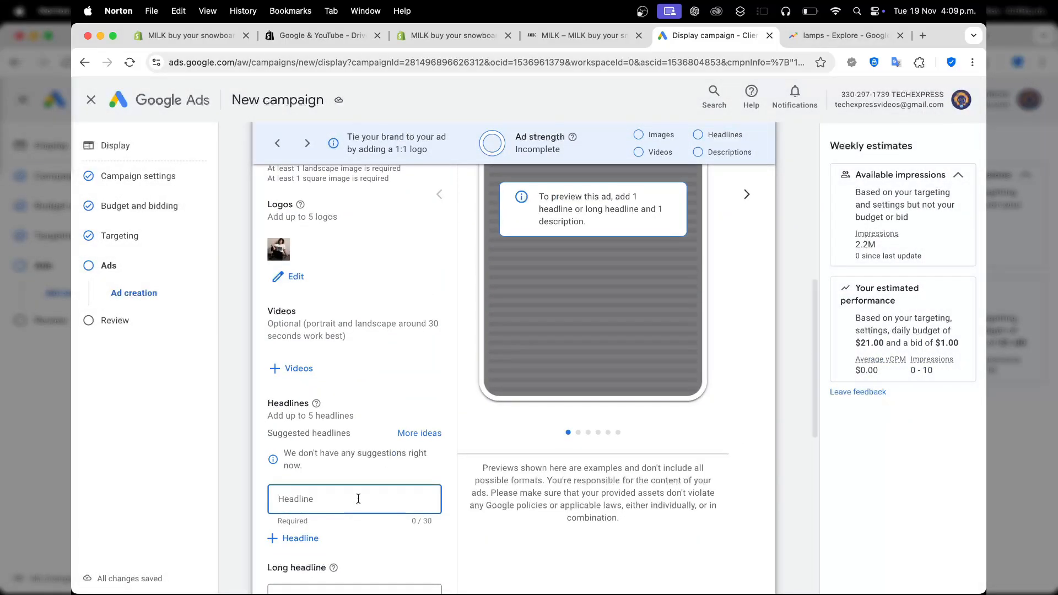
pyautogui.write('Lampos')
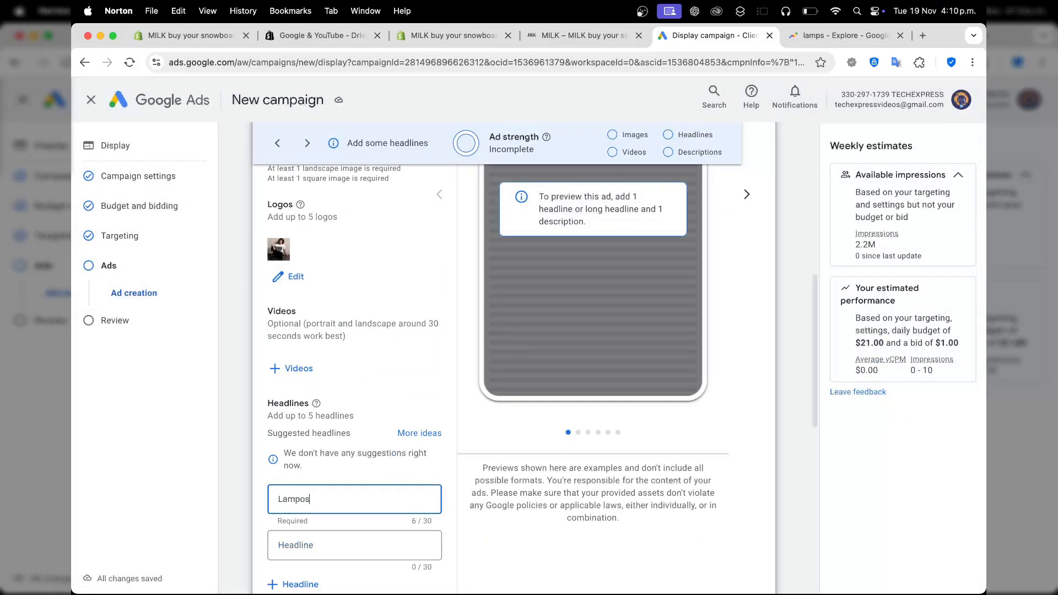
pyautogui.write(' are good')
pyautogui.press('Tab')
pyautogui.write('Get your')
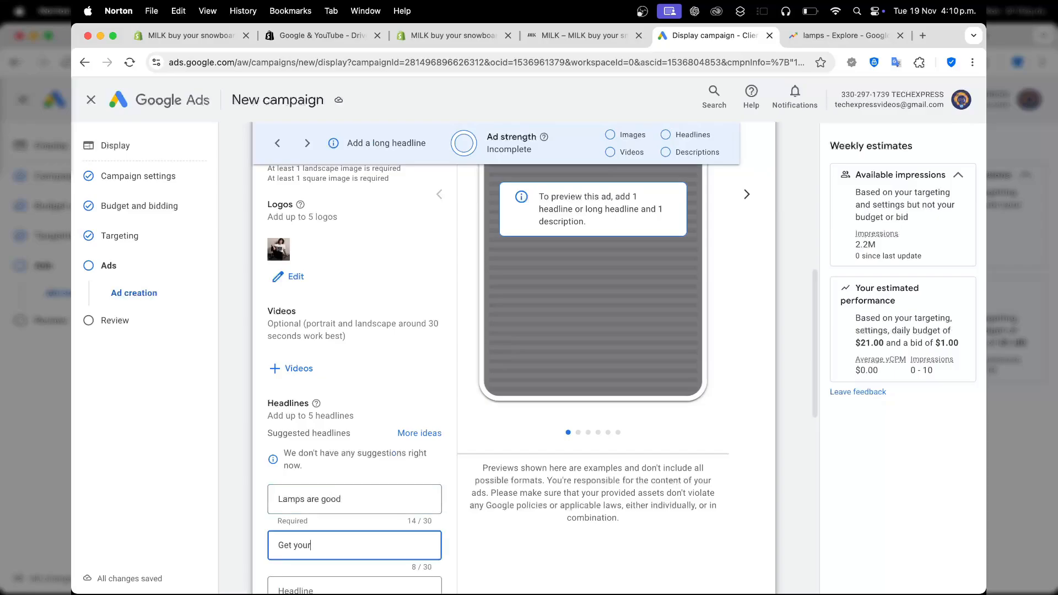
pyautogui.write(' lamp here')
# Continue to the campaign review and look over the publishing issues, campaign settings and ad group summary.
pyautogui.scroll(-3, 339, 527)
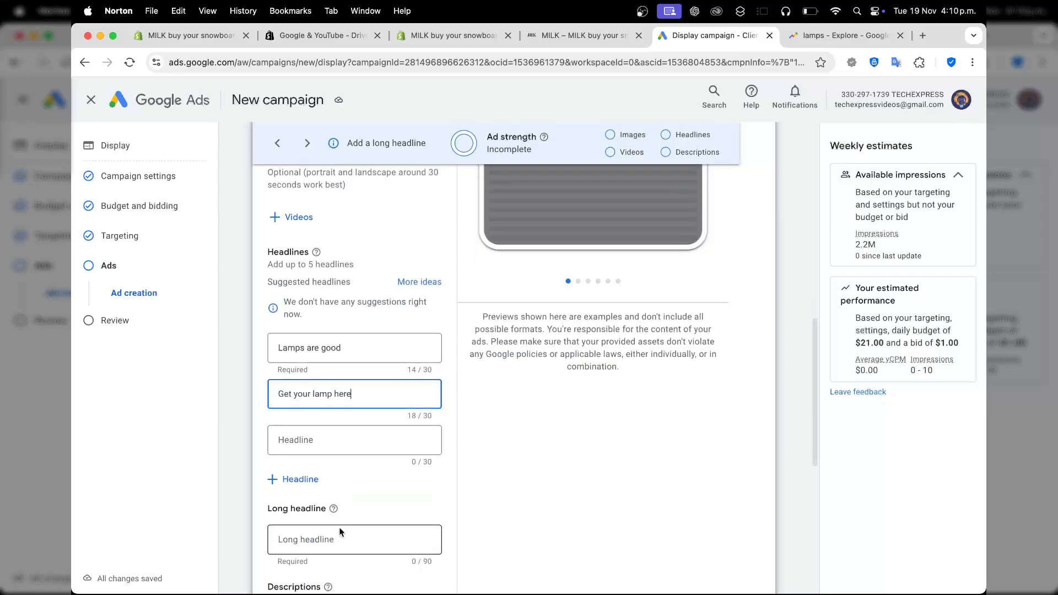
pyautogui.scroll(-8, 339, 527)
pyautogui.click(746, 562)
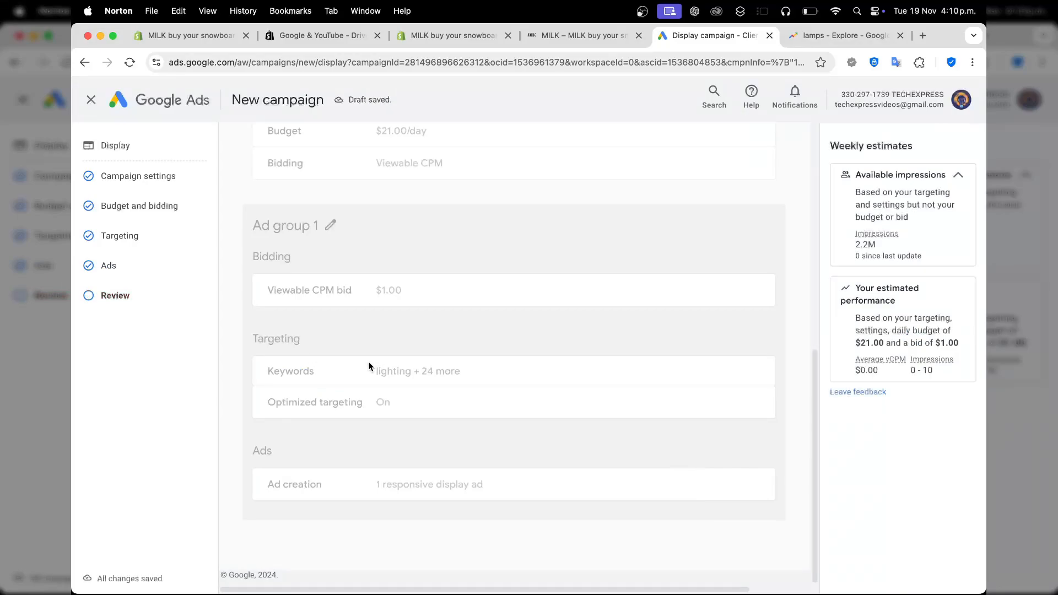
pyautogui.scroll(15, 368, 361)
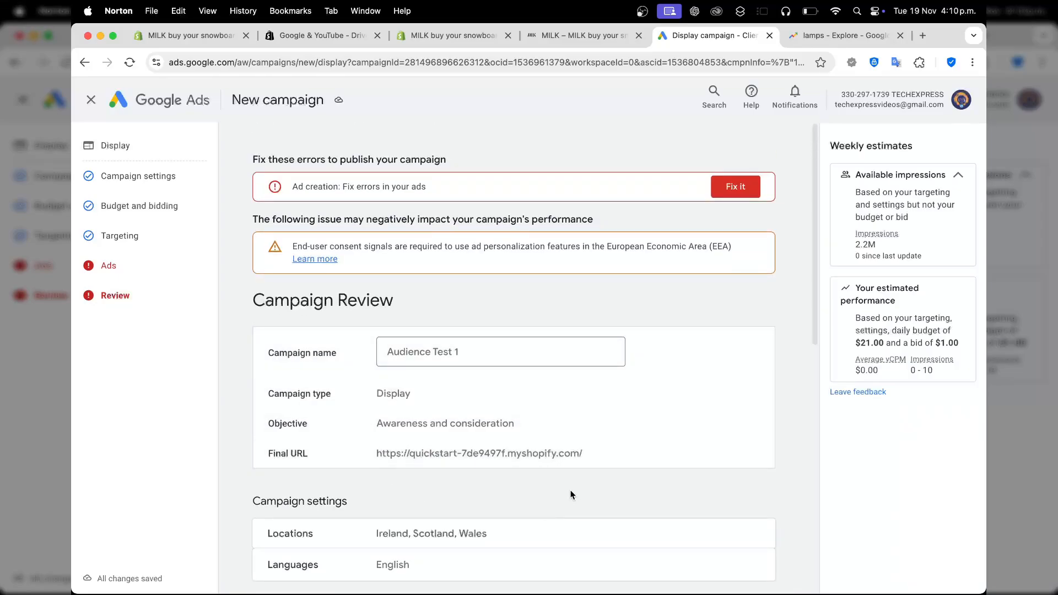
pyautogui.scroll(-15, 571, 495)
pyautogui.scroll(-1, 571, 494)
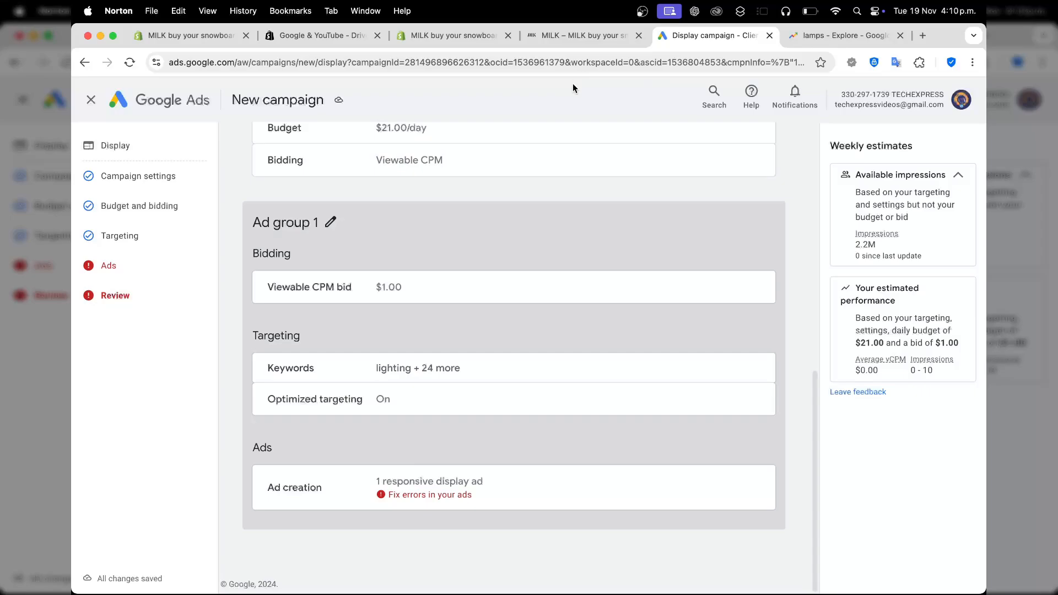
# Exit the new campaign, first choosing to fix the errors in the ad, and discard the changes on closing again.
pyautogui.click(92, 101)
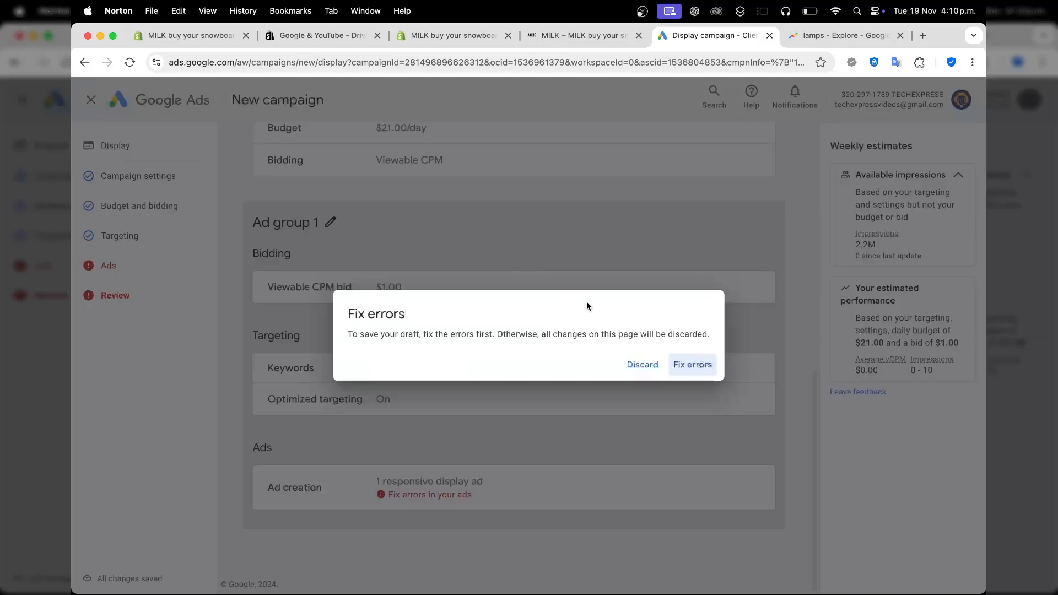
pyautogui.click(688, 367)
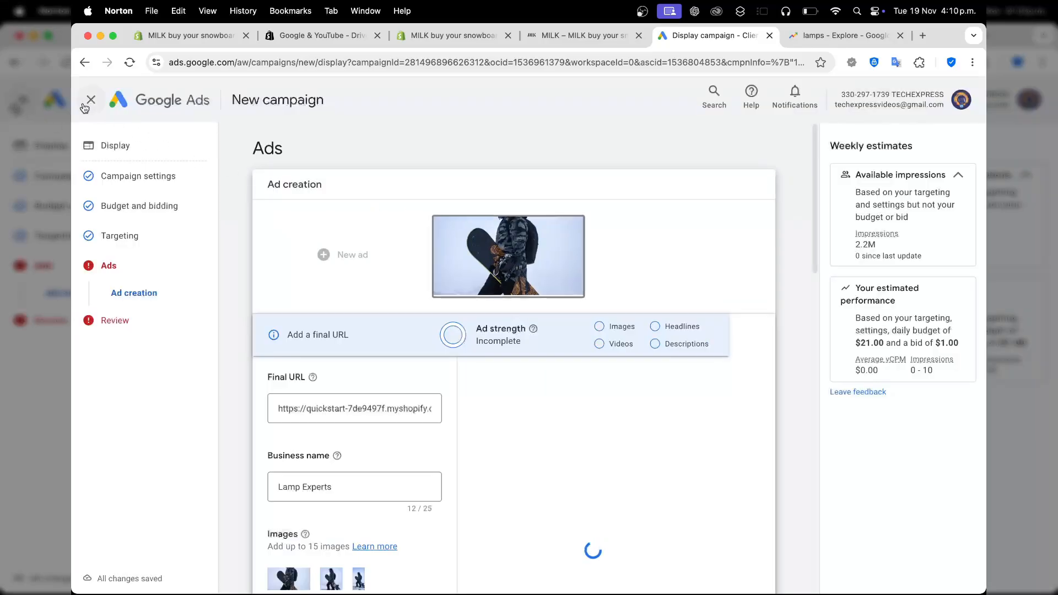
pyautogui.click(88, 103)
pyautogui.click(642, 365)
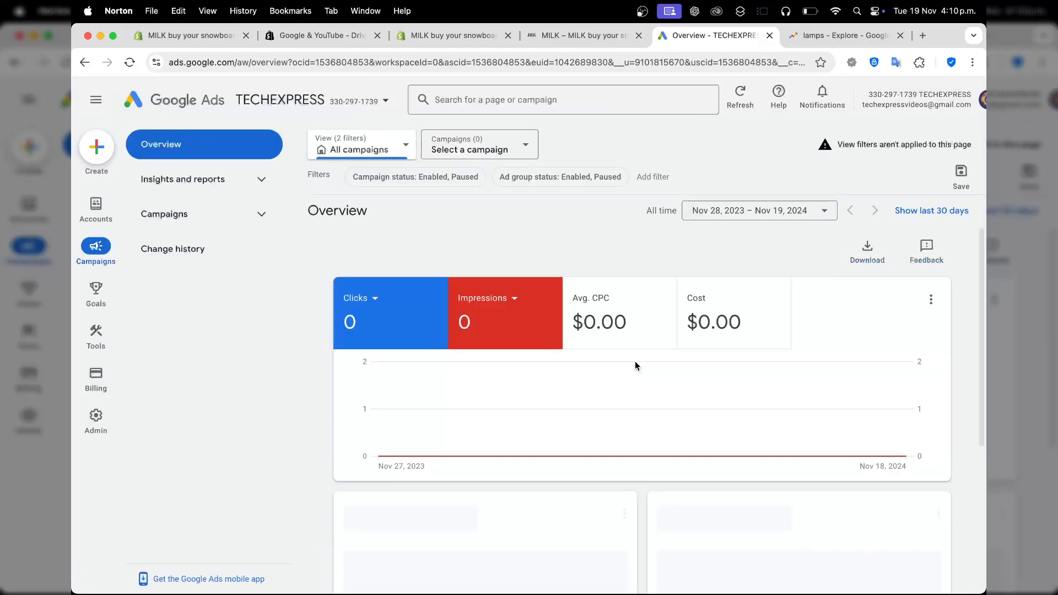
# Check the Google & YouTube app setup in Shopify and switch back to the Google Ads overview.
pyautogui.click(451, 35)
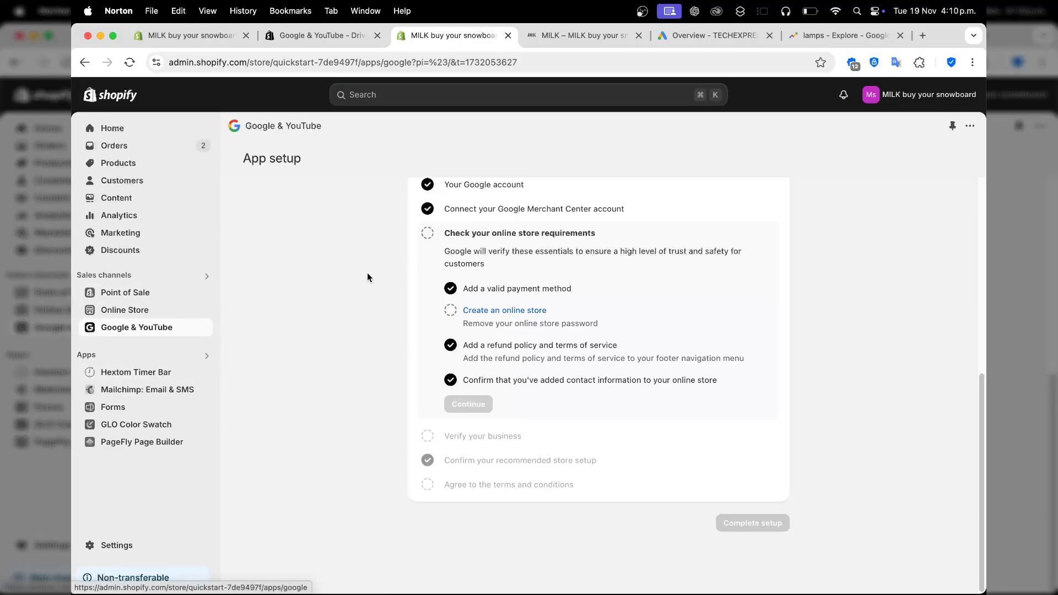
pyautogui.click(662, 35)
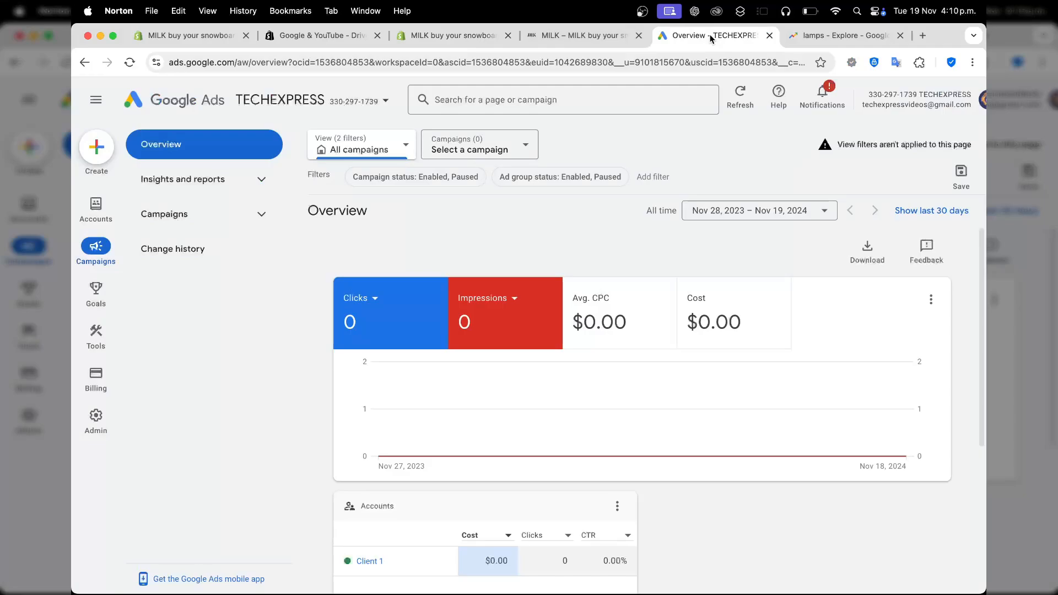
# View the account's Insights page under insights and reports, and open the Starter Dashboard.
pyautogui.moveTo(83, 289)
pyautogui.click(185, 190)
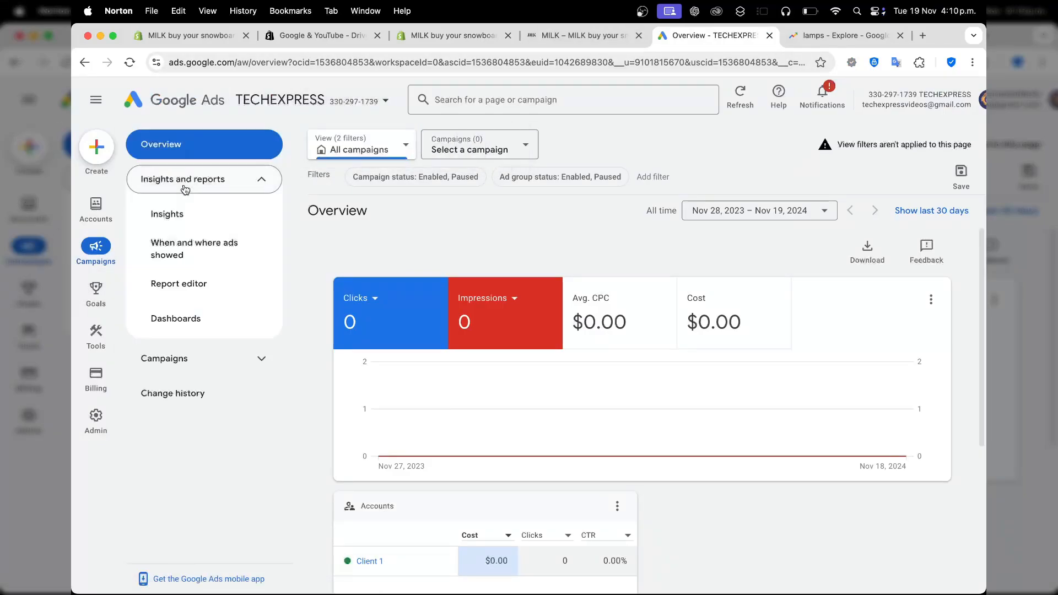
pyautogui.click(200, 210)
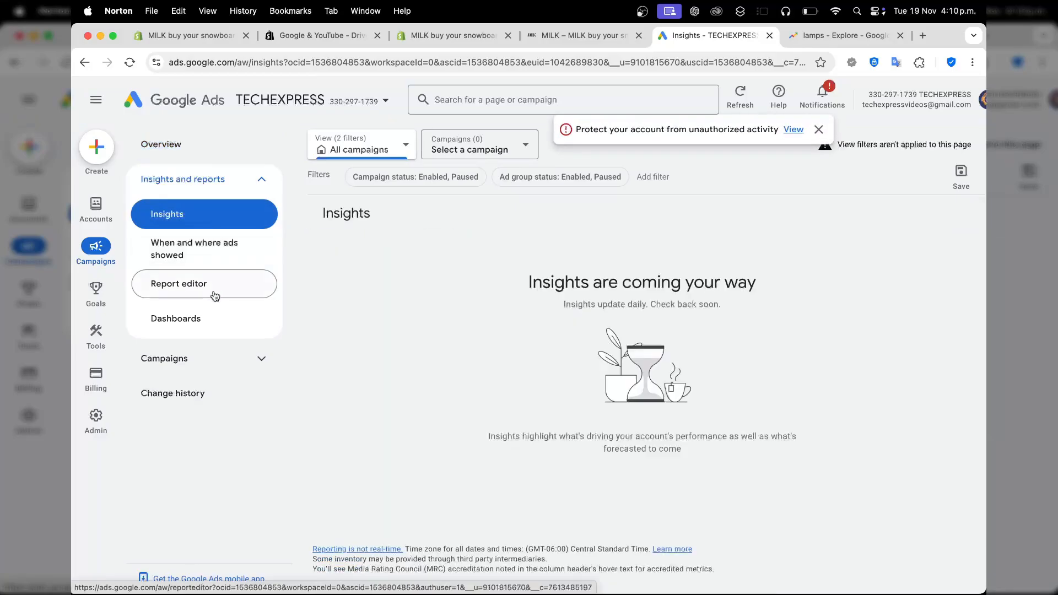
pyautogui.click(209, 318)
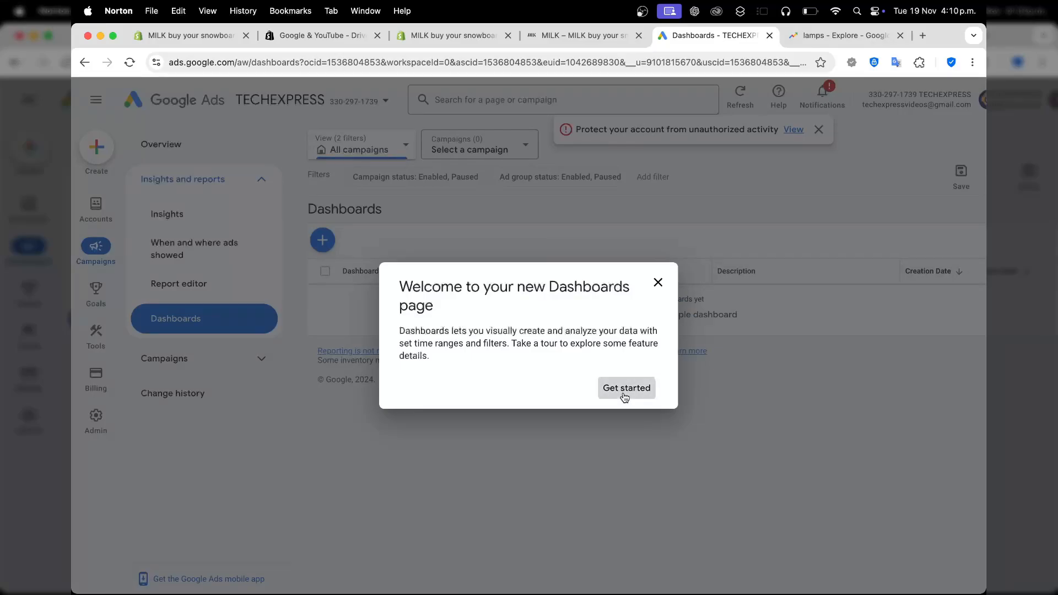
pyautogui.click(625, 389)
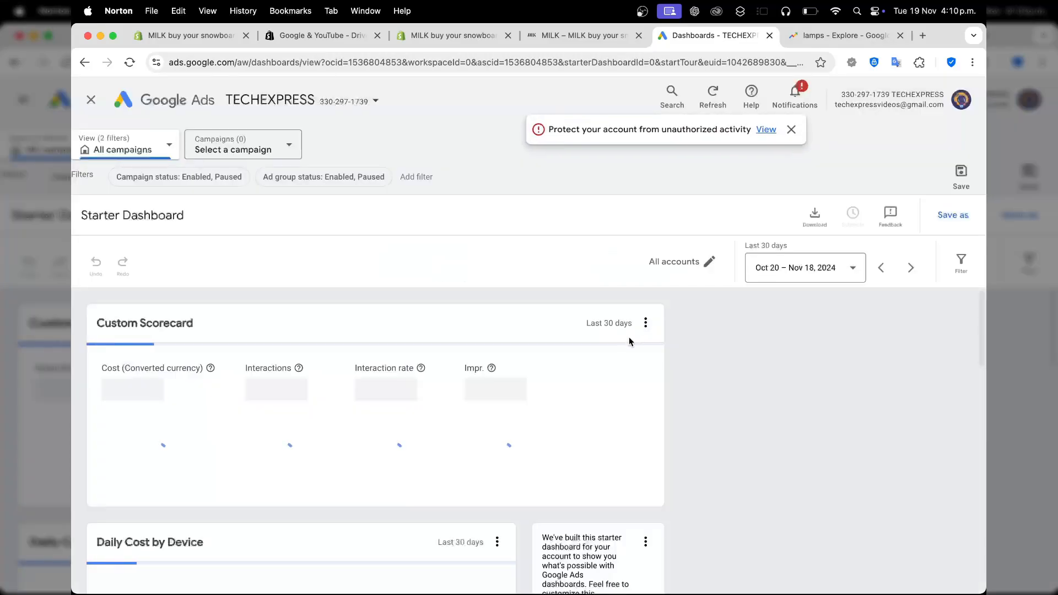